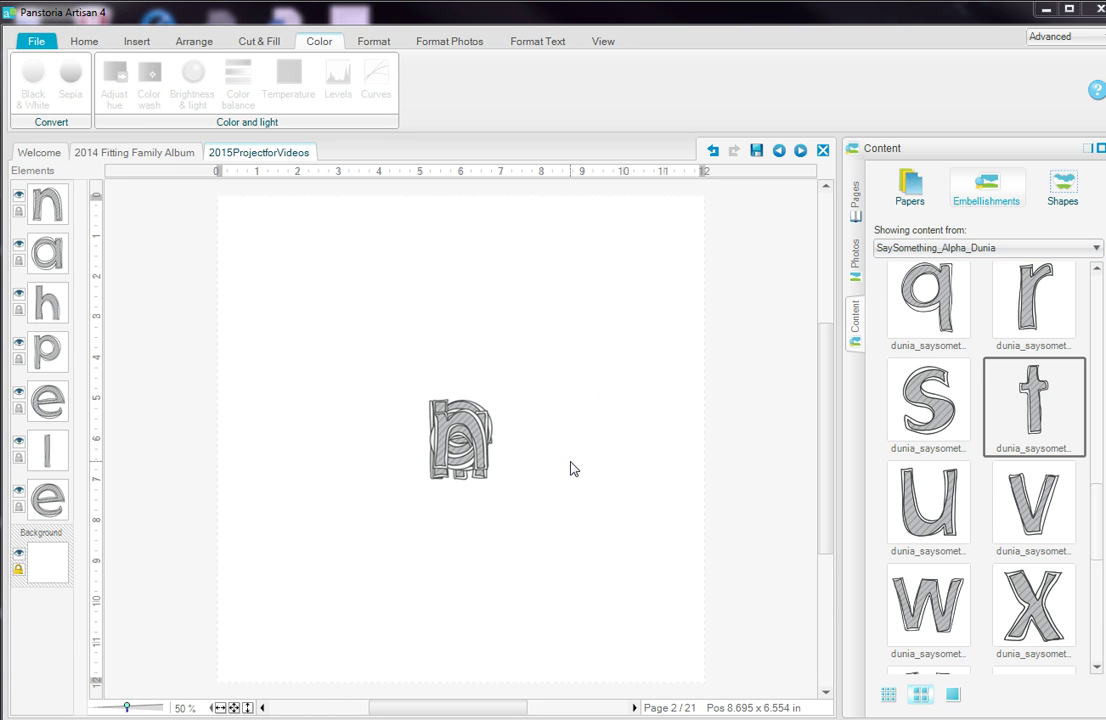
# - Add the sketchy s and t alphabet letters to page 2 from their thumbnails
pyautogui.rightClick(965, 400)
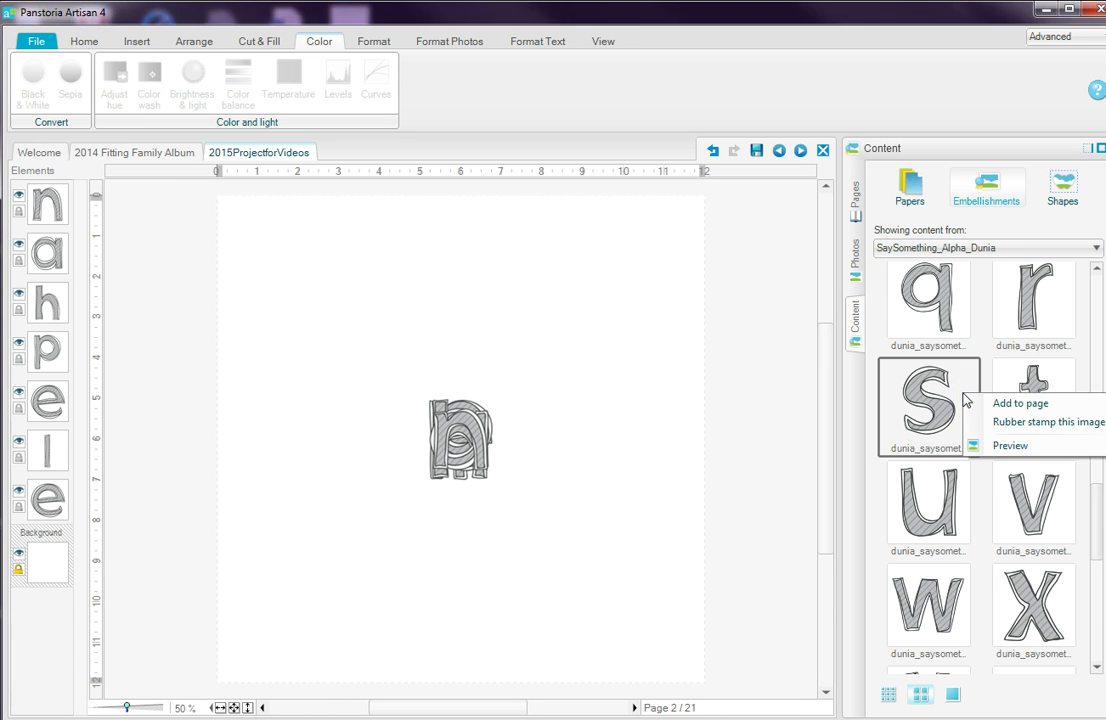
pyautogui.click(1015, 403)
pyautogui.click(1068, 399)
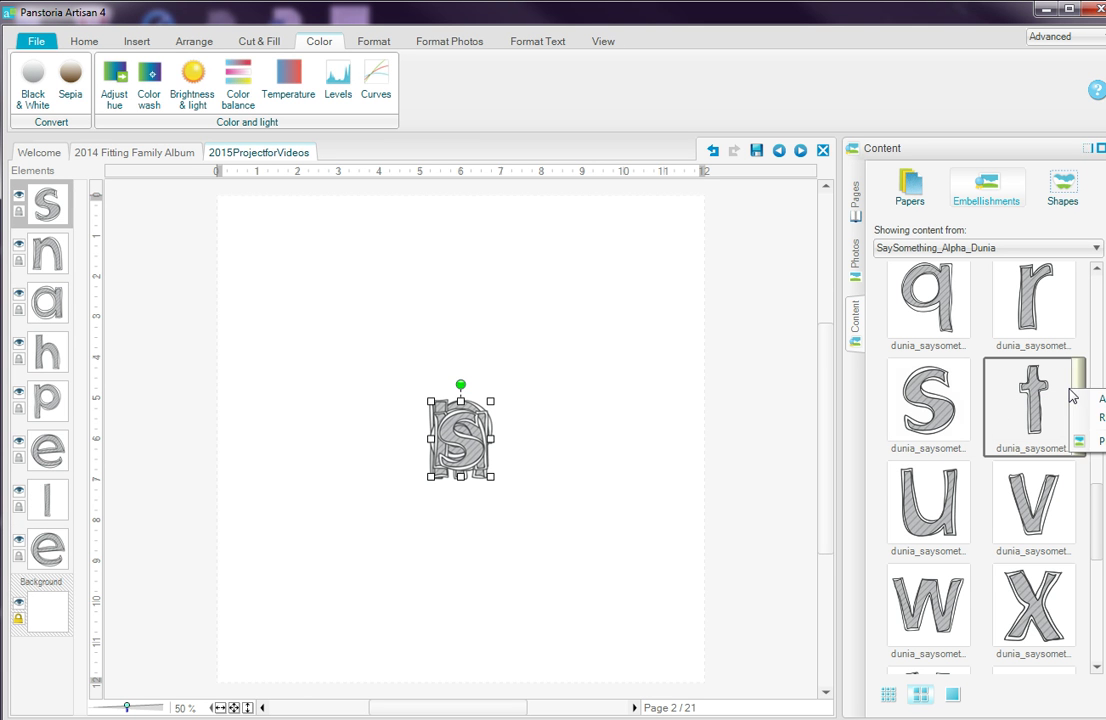
pyautogui.click(1090, 401)
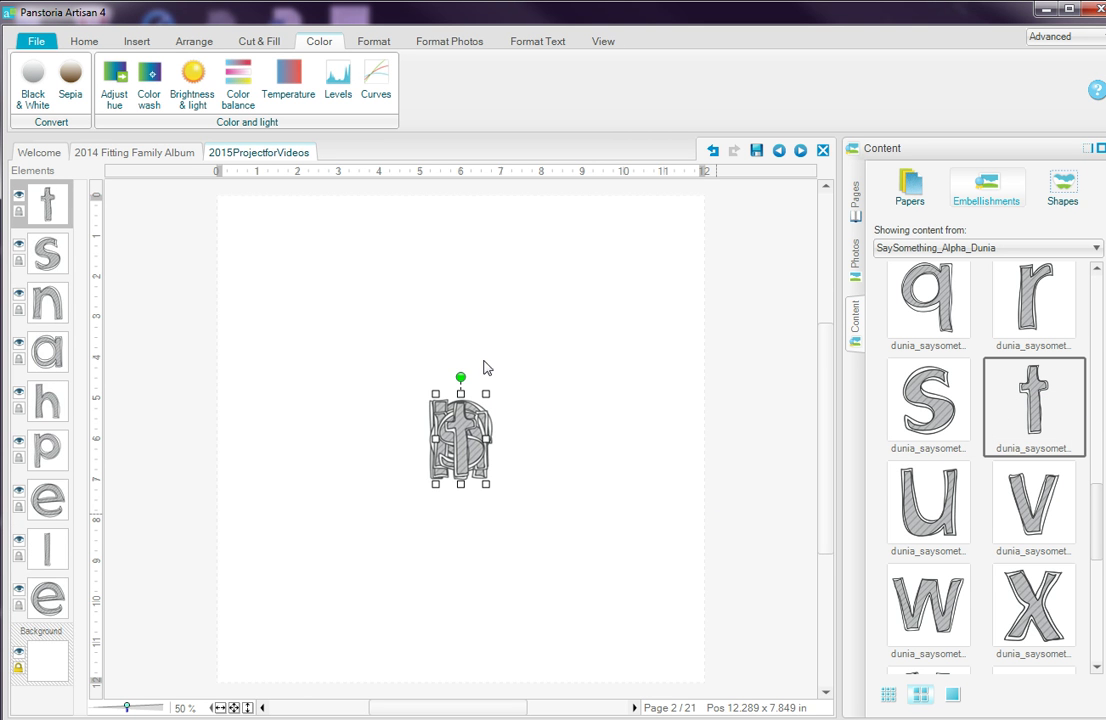
# - Pull the t, s, n and a out of the stack to form the word's right end
pyautogui.moveTo(479, 430); pyautogui.dragTo(664, 328)
pyautogui.click(447, 437)
pyautogui.moveTo(447, 437); pyautogui.dragTo(674, 337)
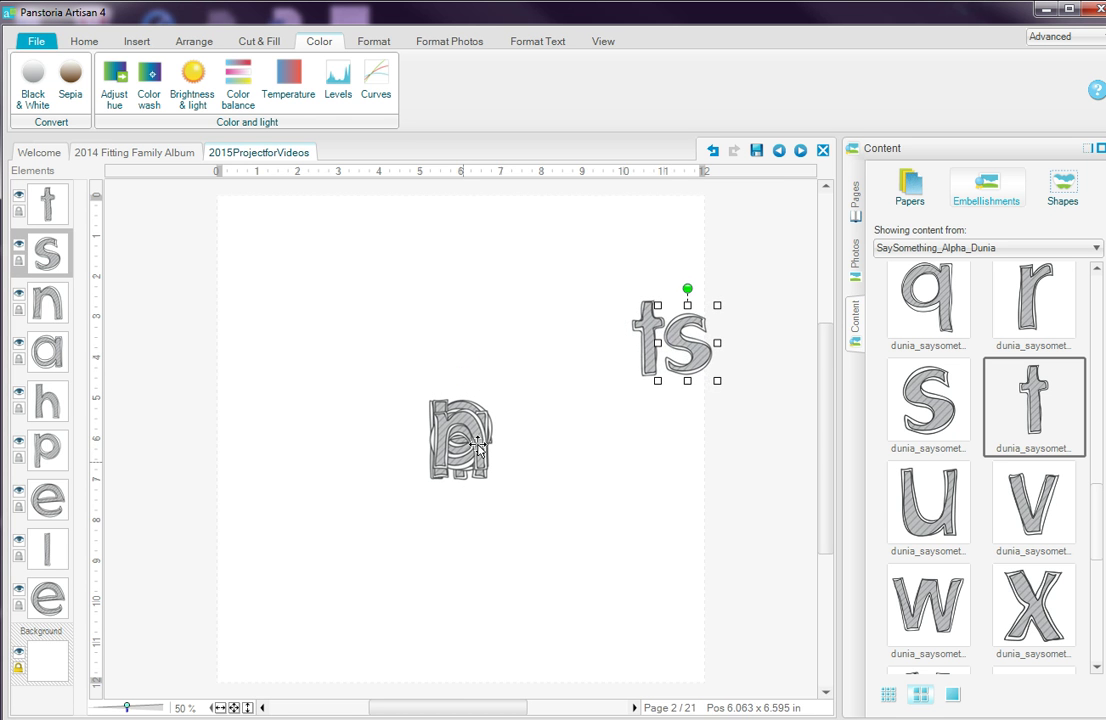
pyautogui.moveTo(487, 435); pyautogui.dragTo(558, 344)
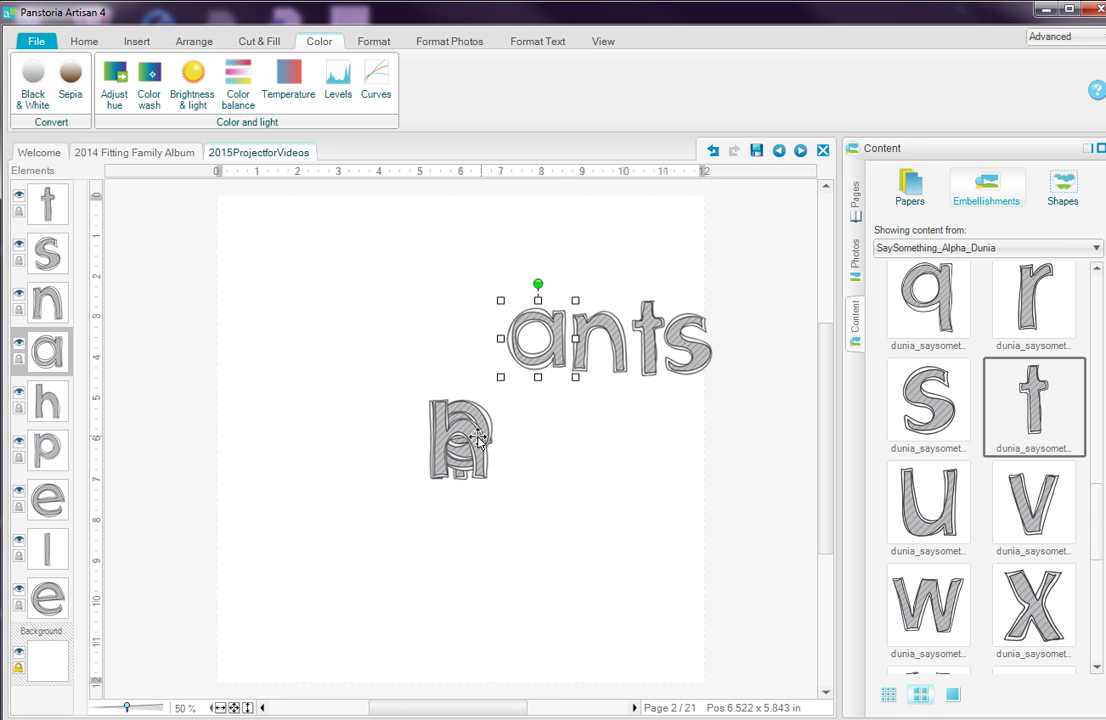
pyautogui.moveTo(477, 436); pyautogui.dragTo(425, 358)
# - Place e, l and e in front to complete 'elephants', then select the l and second e
pyautogui.click(427, 435)
pyautogui.moveTo(427, 435); pyautogui.dragTo(325, 339)
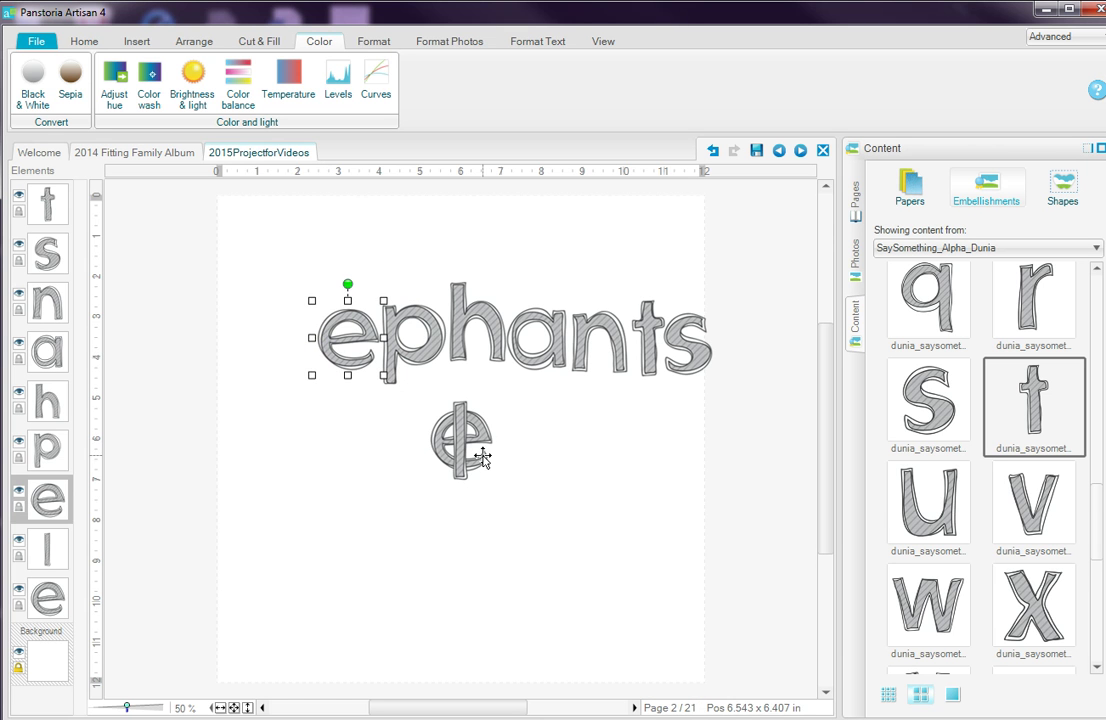
pyautogui.moveTo(457, 447); pyautogui.dragTo(307, 332)
pyautogui.moveTo(443, 430); pyautogui.dragTo(253, 321)
pyautogui.keyDown('ctrl'); pyautogui.click(309, 316); pyautogui.keyUp('ctrl')
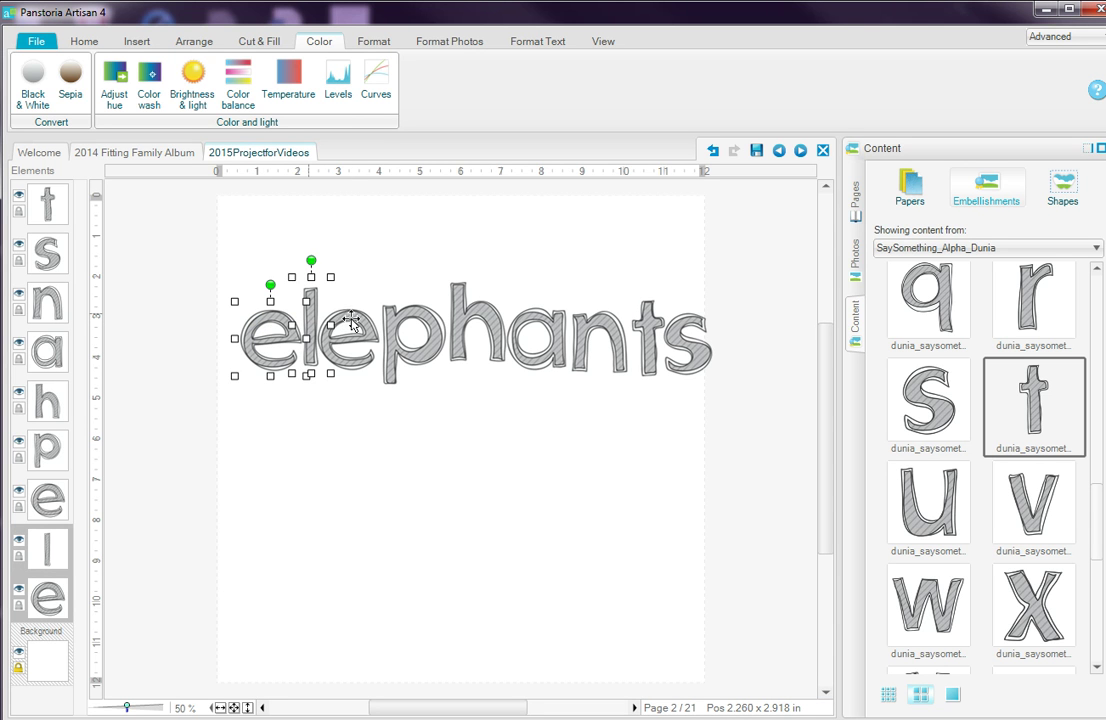
pyautogui.keyDown('ctrl'); pyautogui.click(349, 320); pyautogui.keyUp('ctrl')
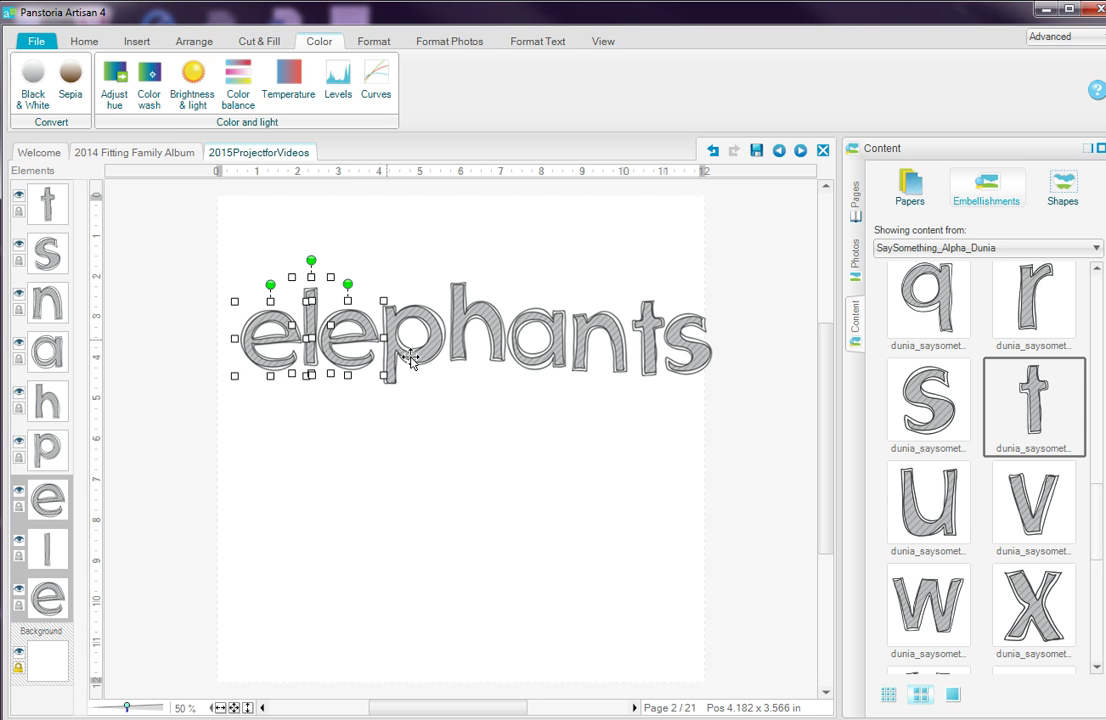
# - Add h, p, a, n, t and s to the selection so all nine letters are selected
pyautogui.keyDown('ctrl'); pyautogui.click(459, 316); pyautogui.keyUp('ctrl')
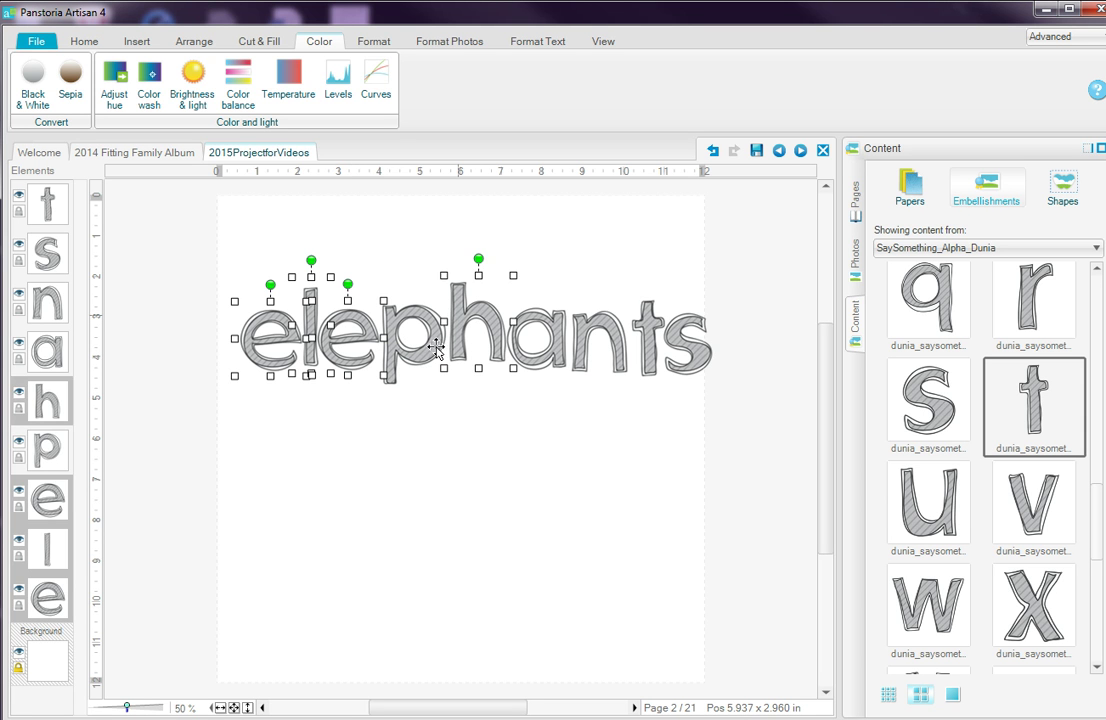
pyautogui.keyDown('ctrl'); pyautogui.click(437, 345); pyautogui.keyUp('ctrl')
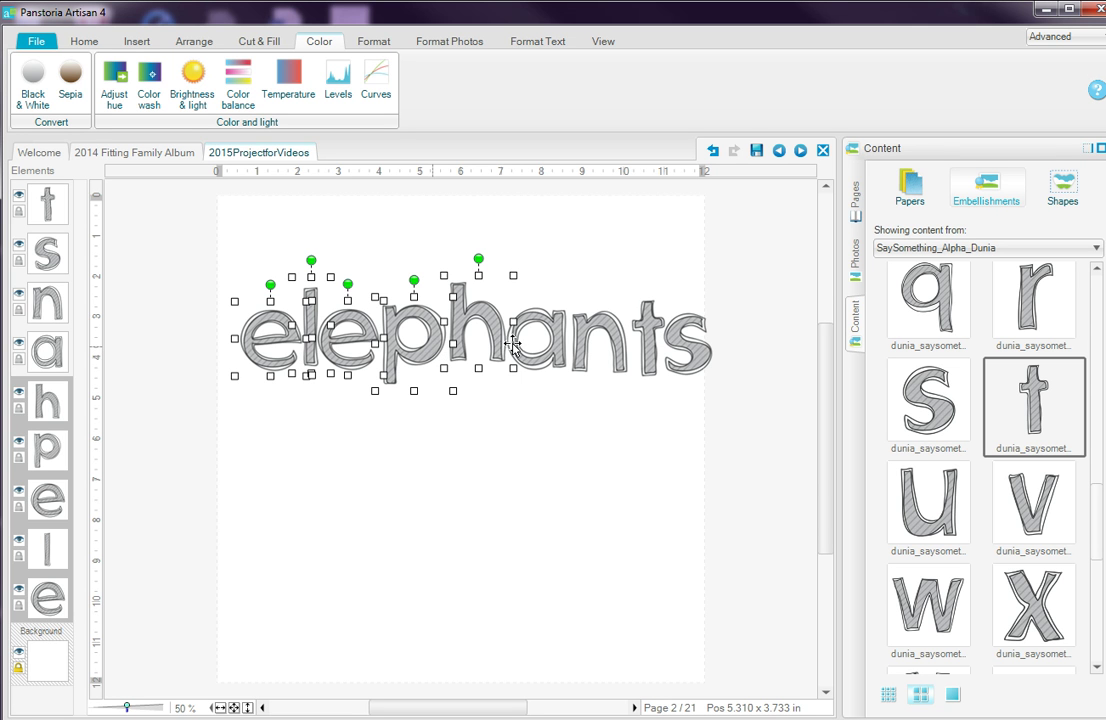
pyautogui.keyDown('ctrl'); pyautogui.click(558, 338); pyautogui.keyUp('ctrl')
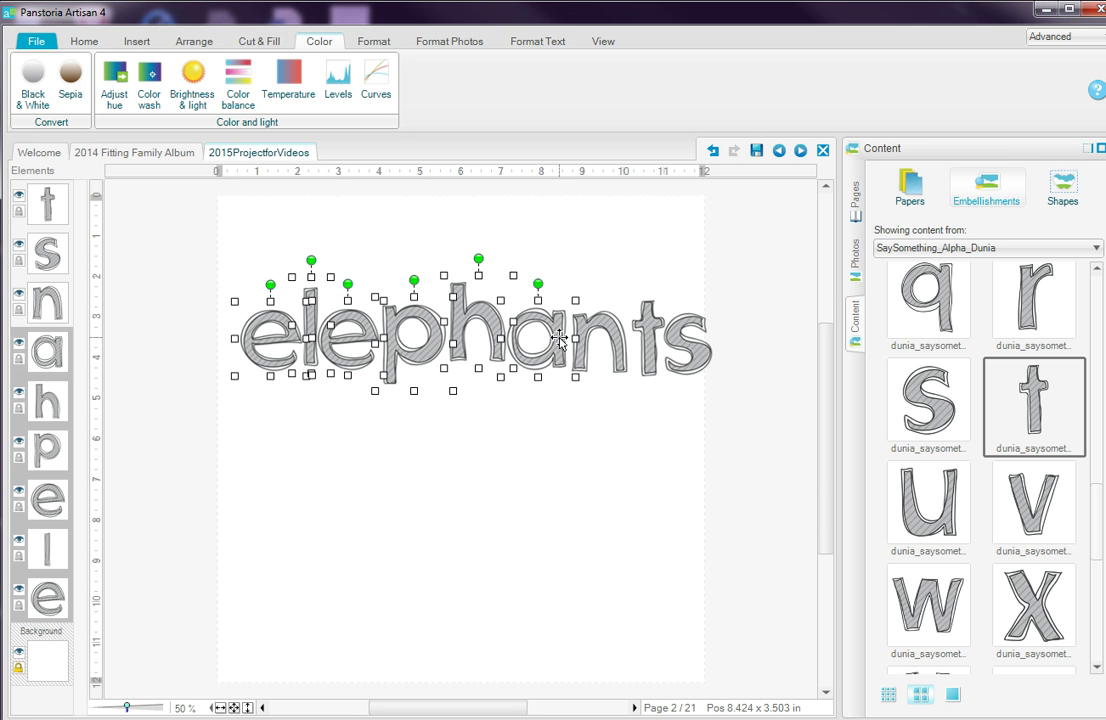
pyautogui.keyDown('ctrl'); pyautogui.click(580, 330); pyautogui.keyUp('ctrl')
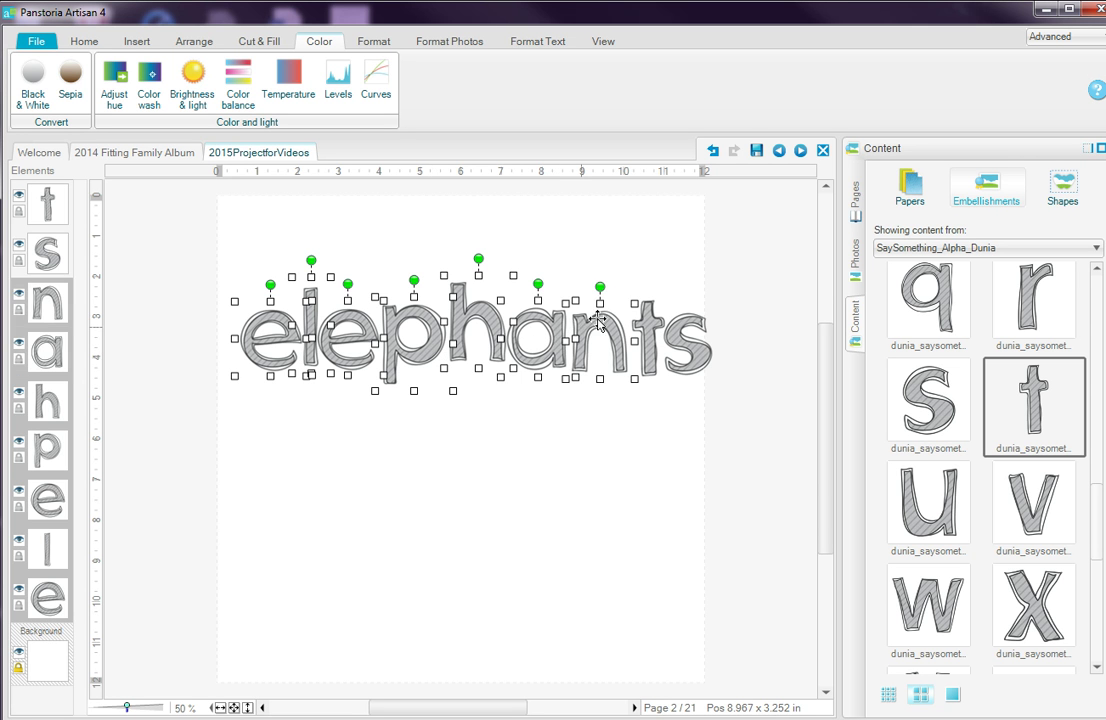
pyautogui.keyDown('ctrl'); pyautogui.click(667, 342); pyautogui.keyUp('ctrl')
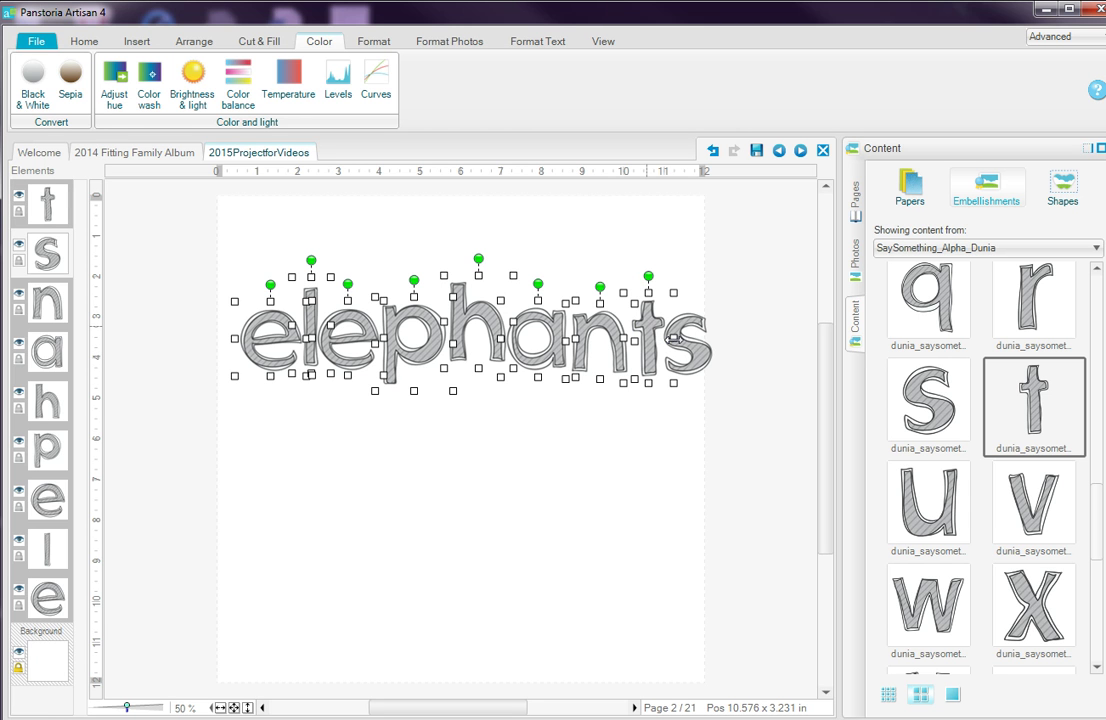
pyautogui.keyDown('ctrl'); pyautogui.click(694, 351); pyautogui.keyUp('ctrl')
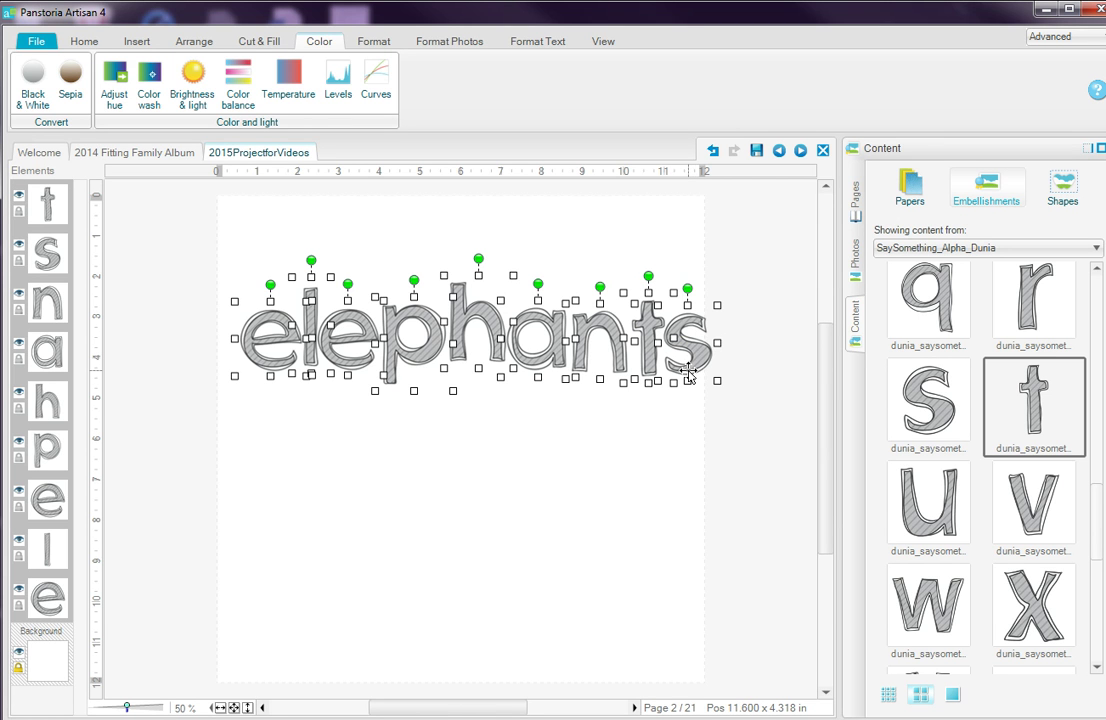
# - Align the letters on their bottom edges and distribute them evenly horizontally
pyautogui.click(199, 50)
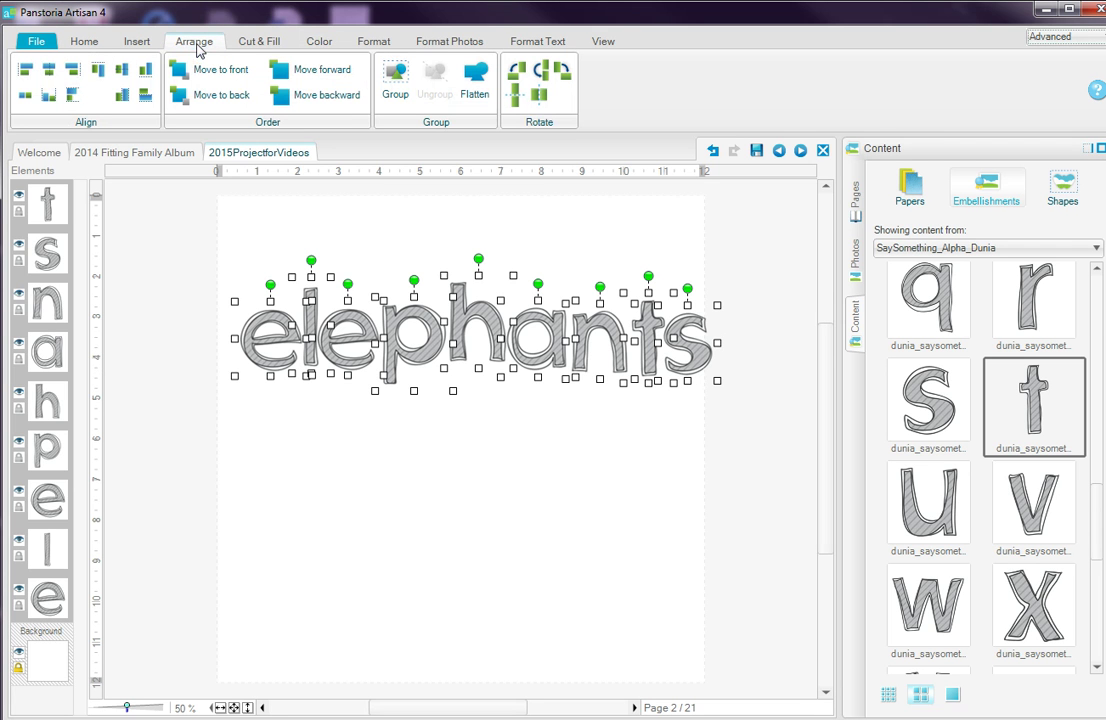
pyautogui.click(146, 72)
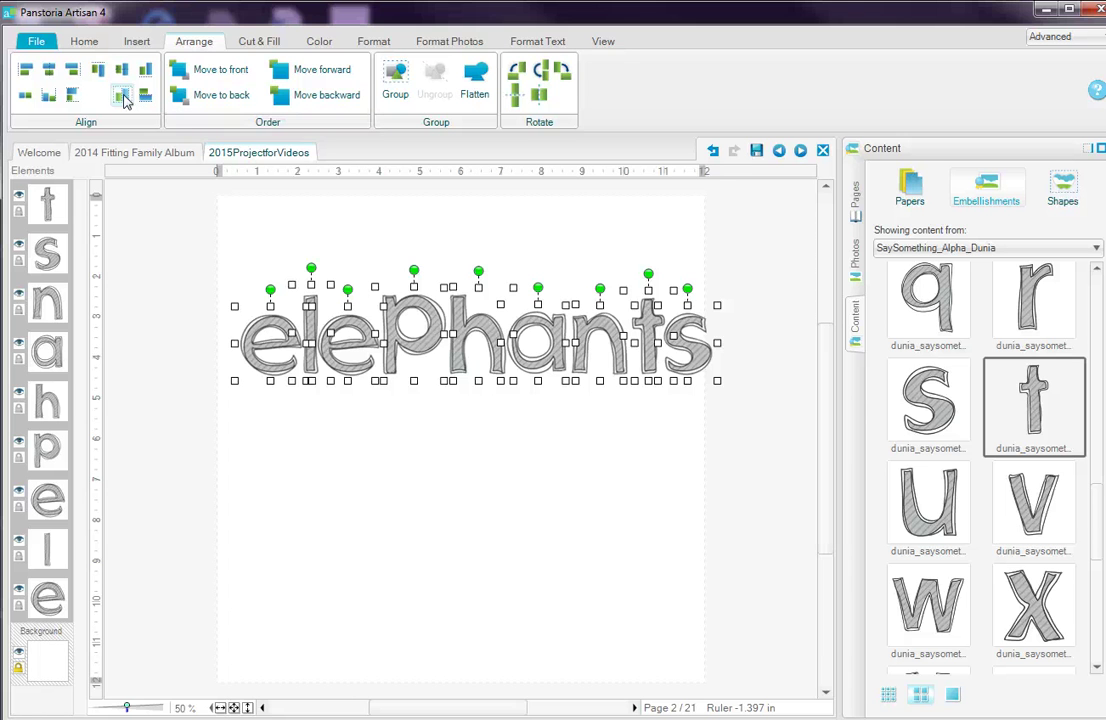
pyautogui.click(121, 96)
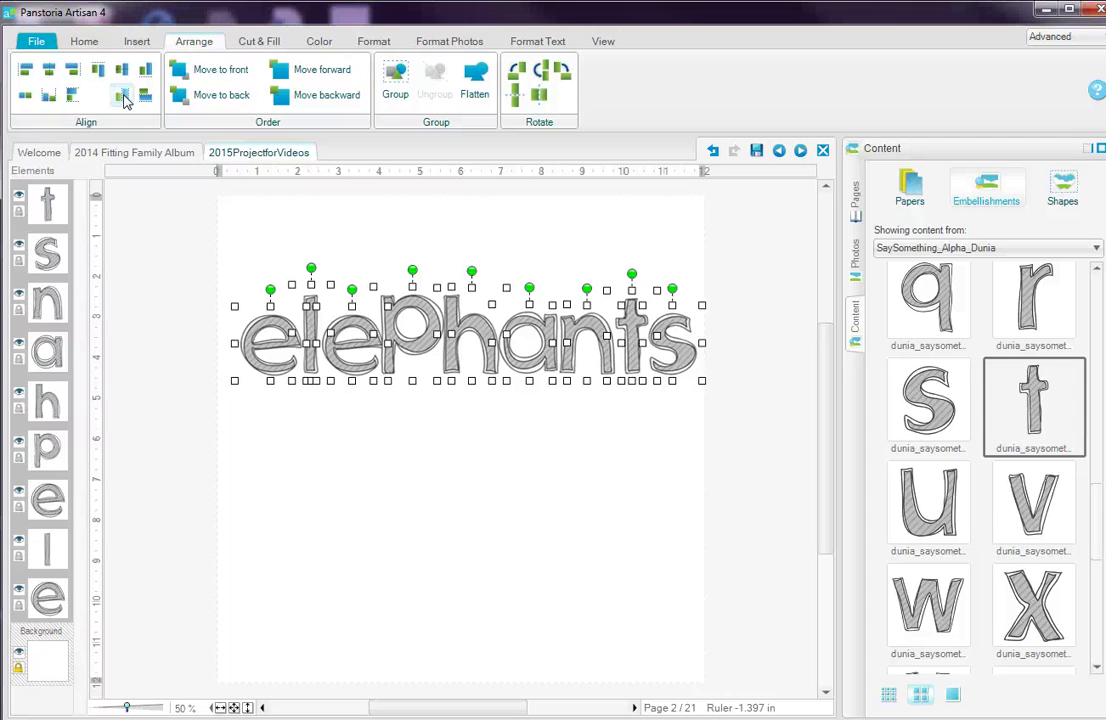
# - Select only the p and nudge it down so its tail drops below the baseline
pyautogui.click(450, 442)
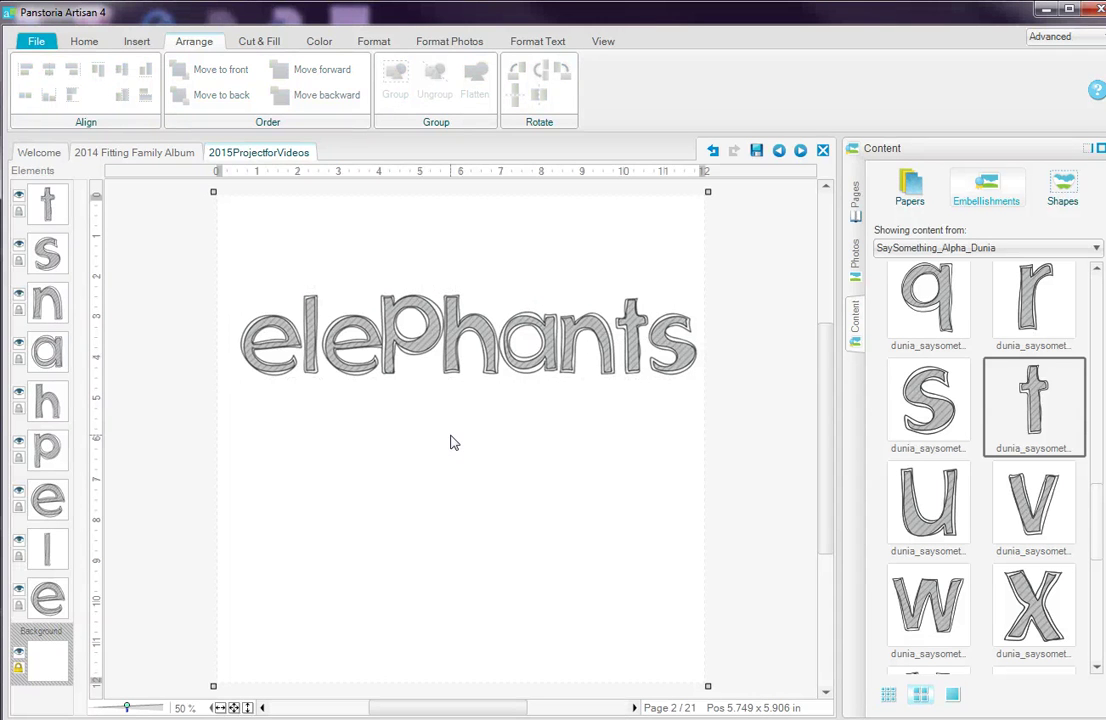
pyautogui.click(413, 343)
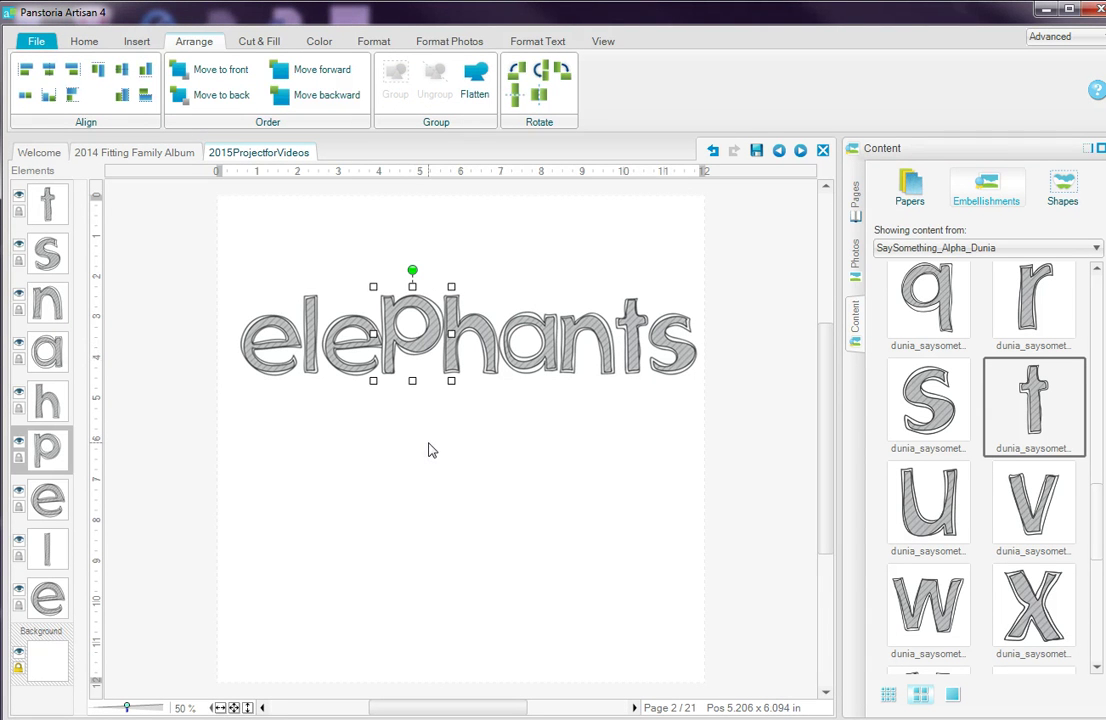
pyautogui.press('Down')
pyautogui.press('Down')
pyautogui.press('Down')
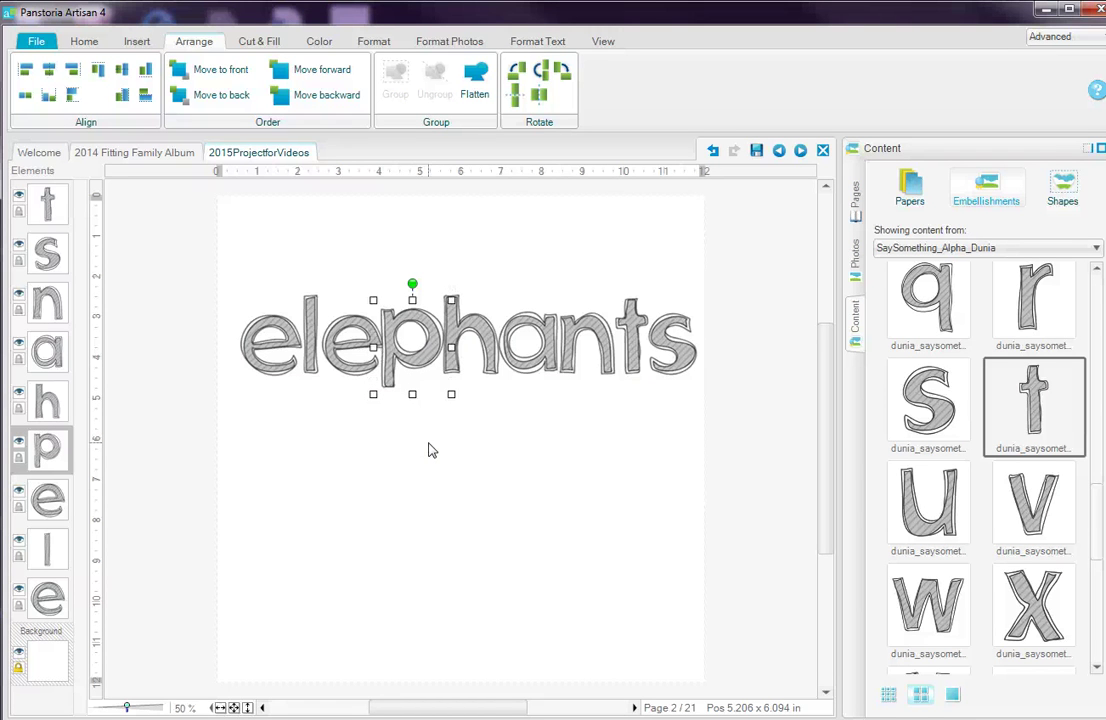
pyautogui.press('Down')
pyautogui.press('Down')
pyautogui.press('Down')
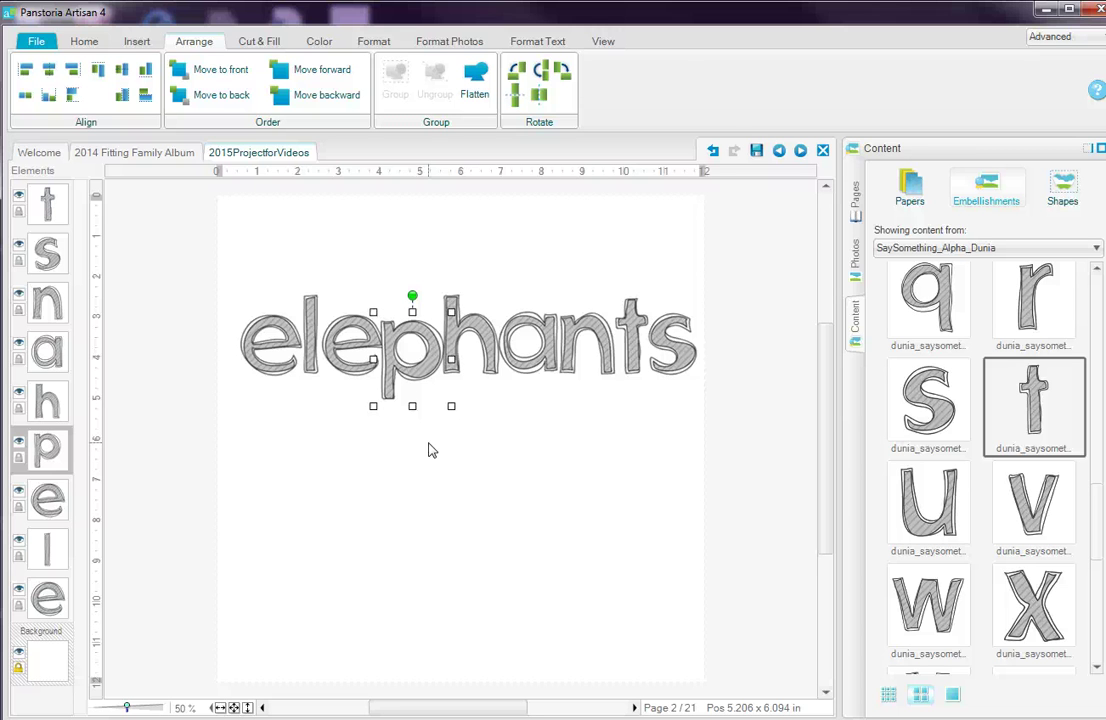
pyautogui.press('Up')
pyautogui.press('Up')
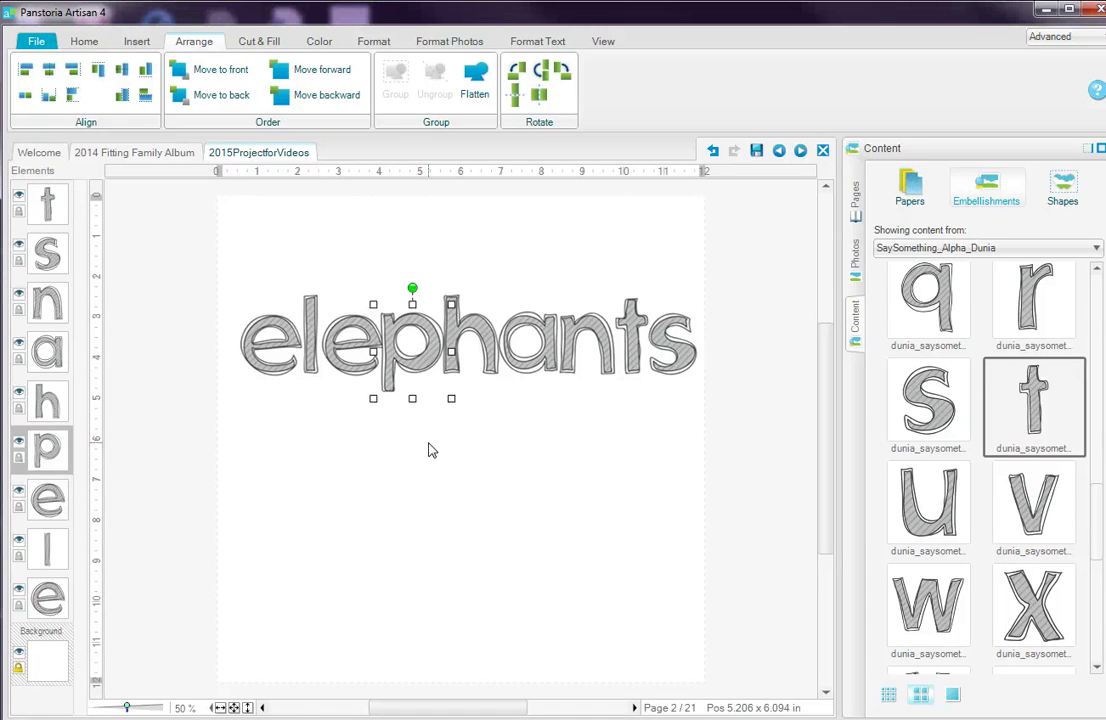
pyautogui.press('Down')
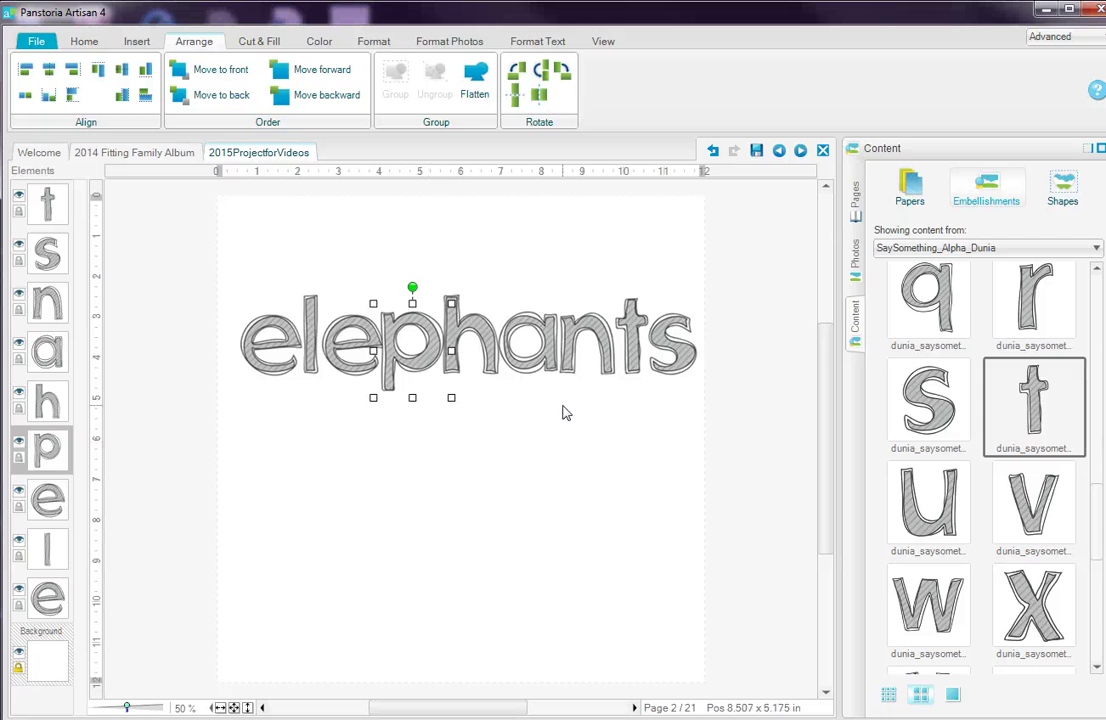
# - Select the letters e, l, e, p, h, a, n, t and s together
pyautogui.click(250, 352)
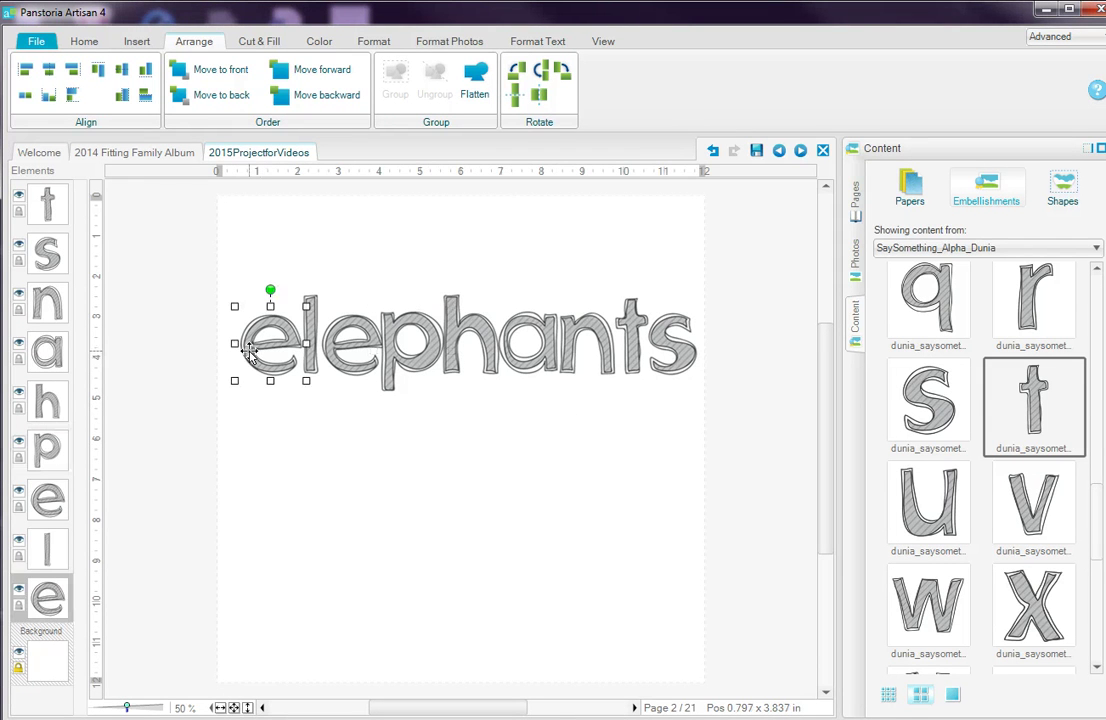
pyautogui.keyDown('shift'); pyautogui.click(312, 325); pyautogui.keyUp('shift')
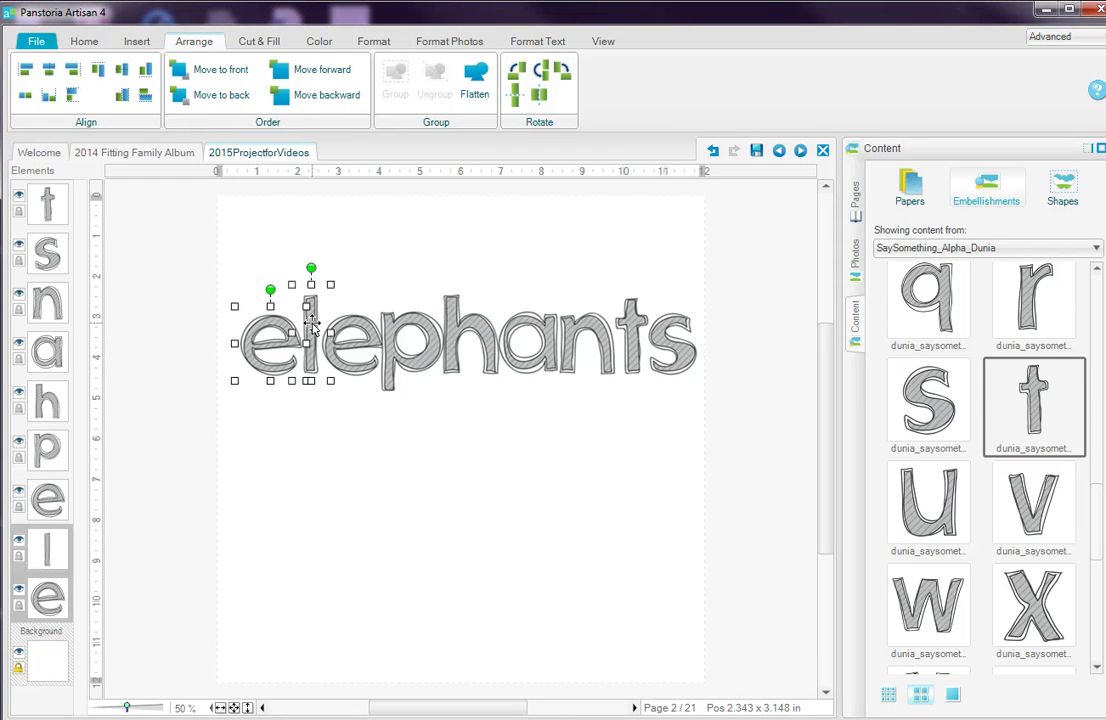
pyautogui.keyDown('shift'); pyautogui.click(368, 346); pyautogui.keyUp('shift')
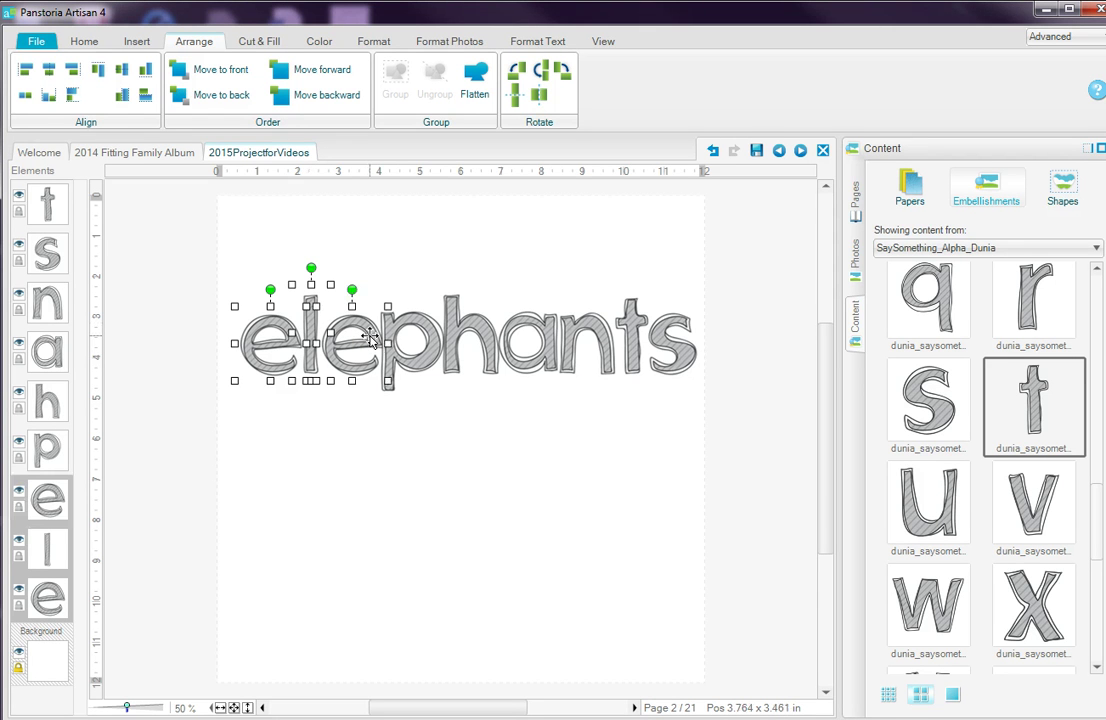
pyautogui.keyDown('shift'); pyautogui.click(422, 358); pyautogui.keyUp('shift')
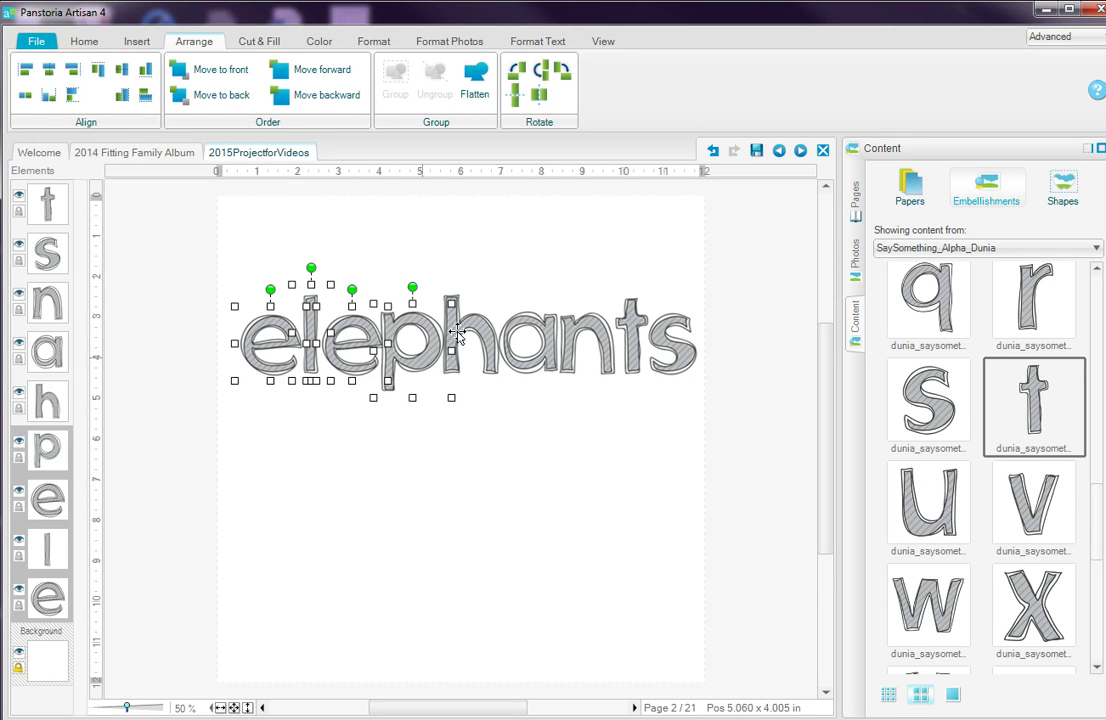
pyautogui.keyDown('shift'); pyautogui.click(456, 332); pyautogui.keyUp('shift')
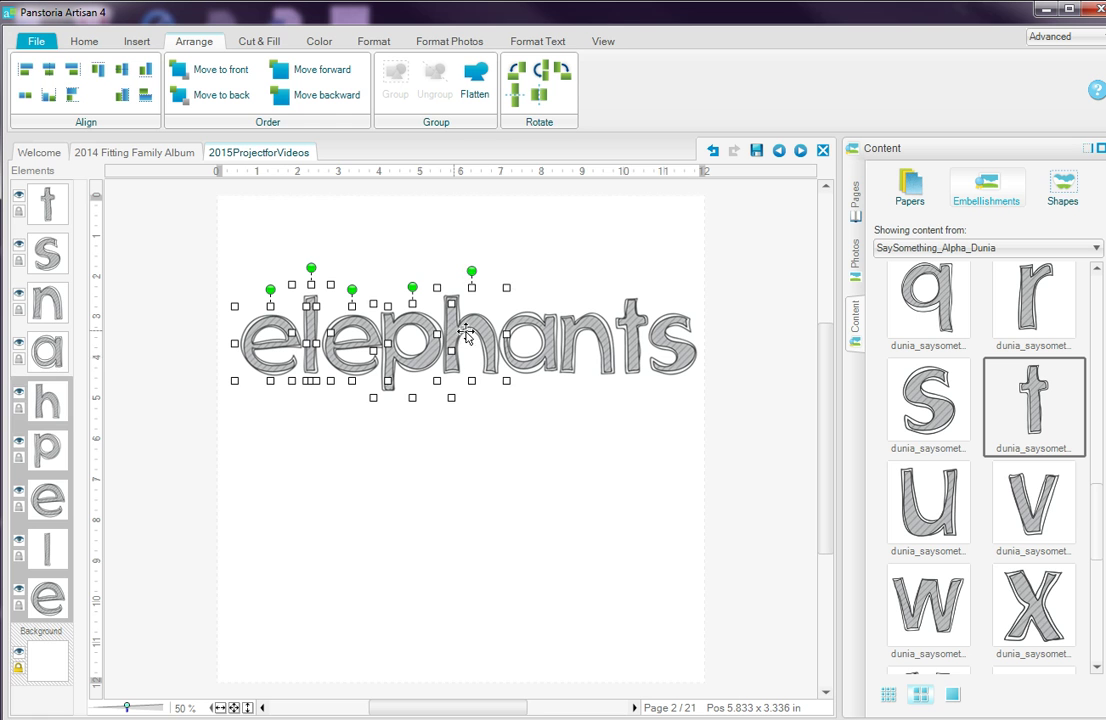
pyautogui.keyDown('shift'); pyautogui.click(545, 342); pyautogui.keyUp('shift')
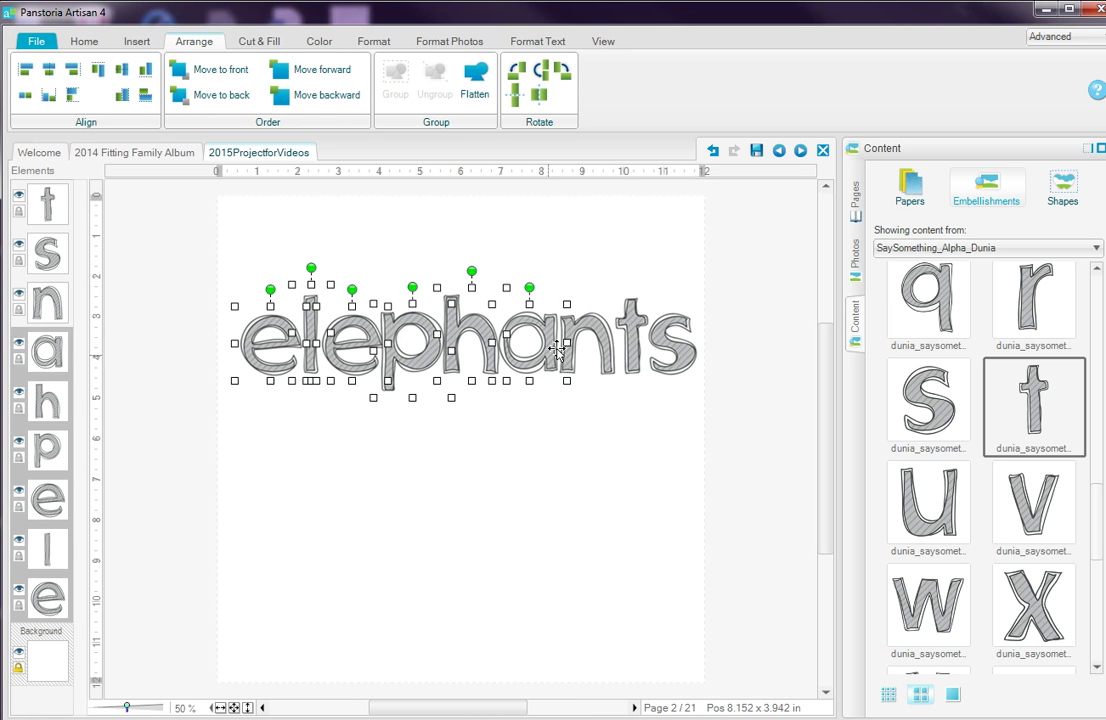
pyautogui.keyDown('shift'); pyautogui.click(596, 328); pyautogui.keyUp('shift')
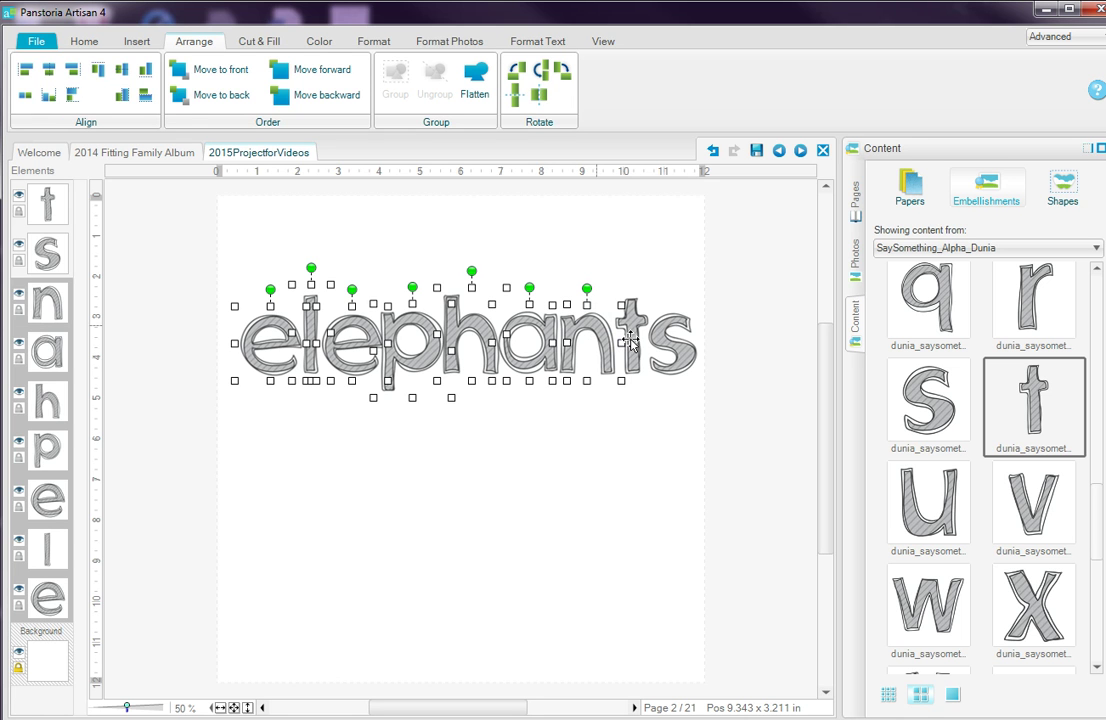
pyautogui.keyDown('shift'); pyautogui.click(630, 340); pyautogui.keyUp('shift')
pyautogui.keyDown('shift'); pyautogui.click(680, 358); pyautogui.keyUp('shift')
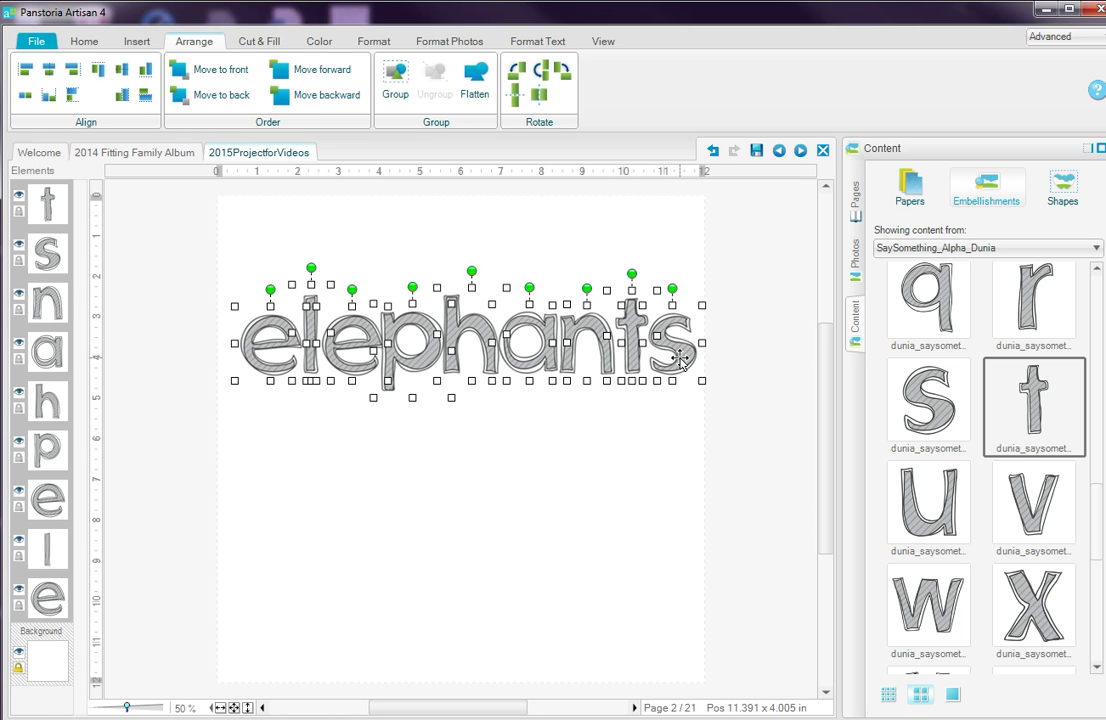
# - Group the nine selected letters into one element with Grouping > Group
pyautogui.rightClick(680, 358)
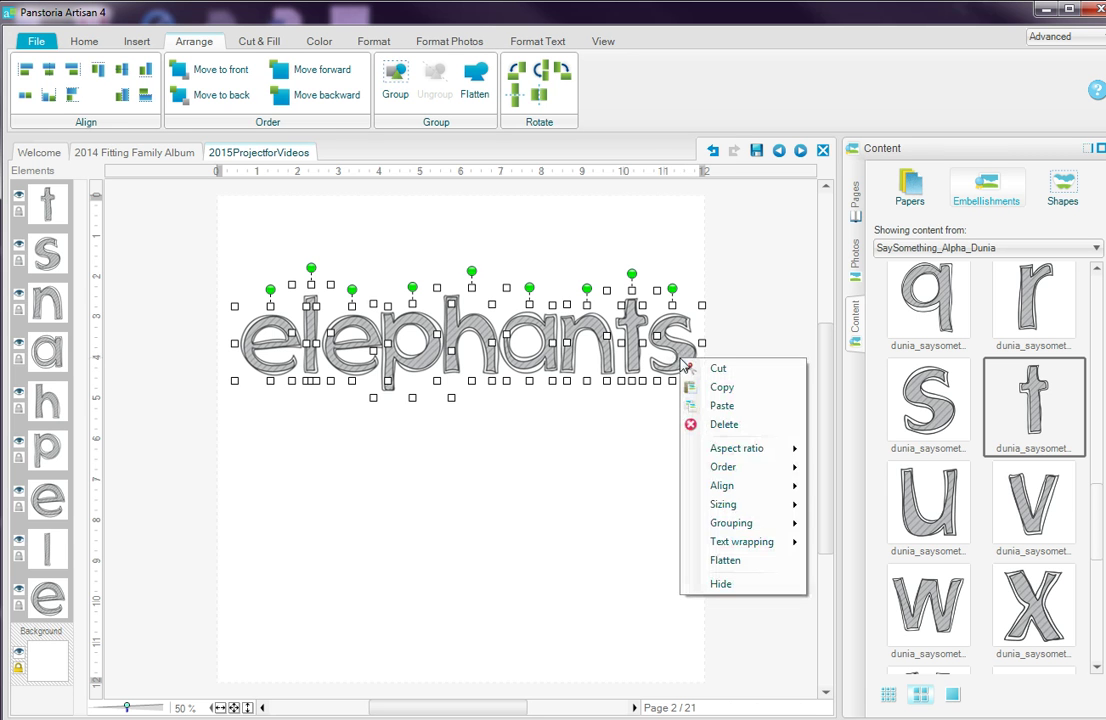
pyautogui.moveTo(720, 527)
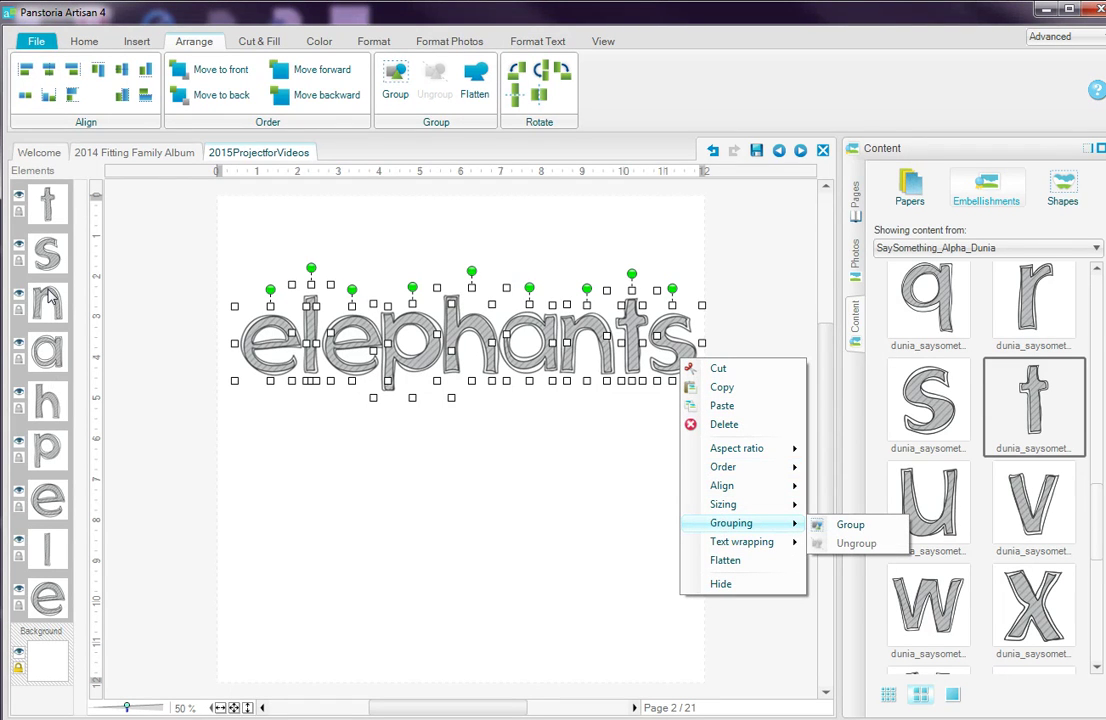
pyautogui.rightClick(67, 260)
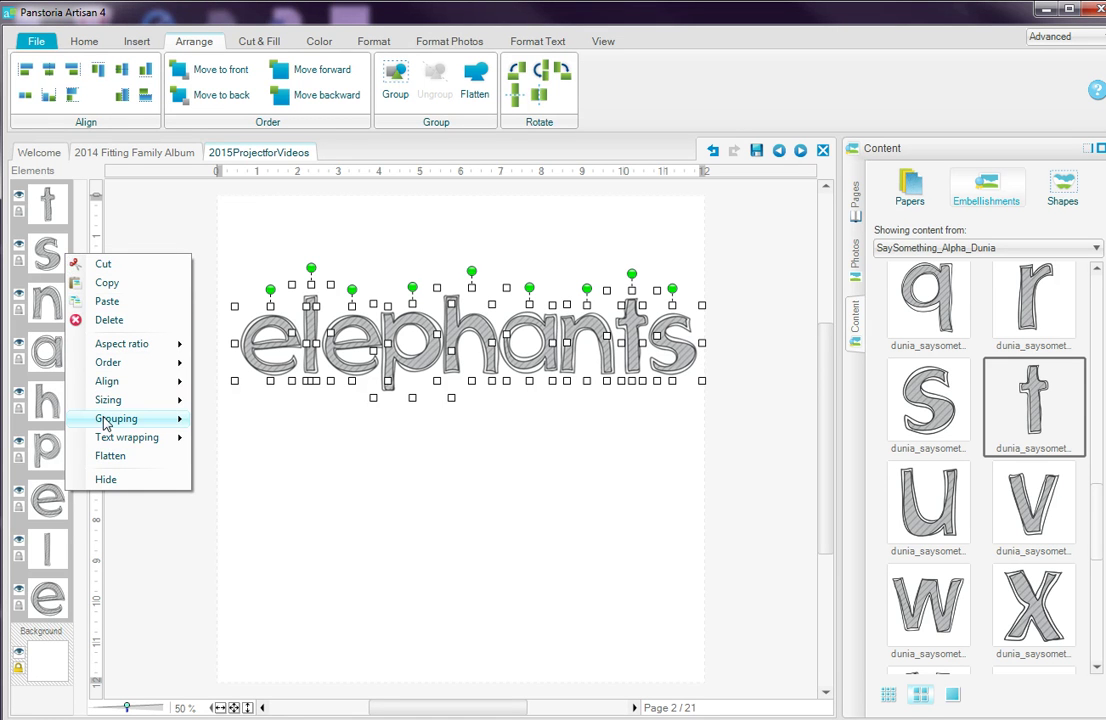
pyautogui.moveTo(127, 421)
pyautogui.click(231, 422)
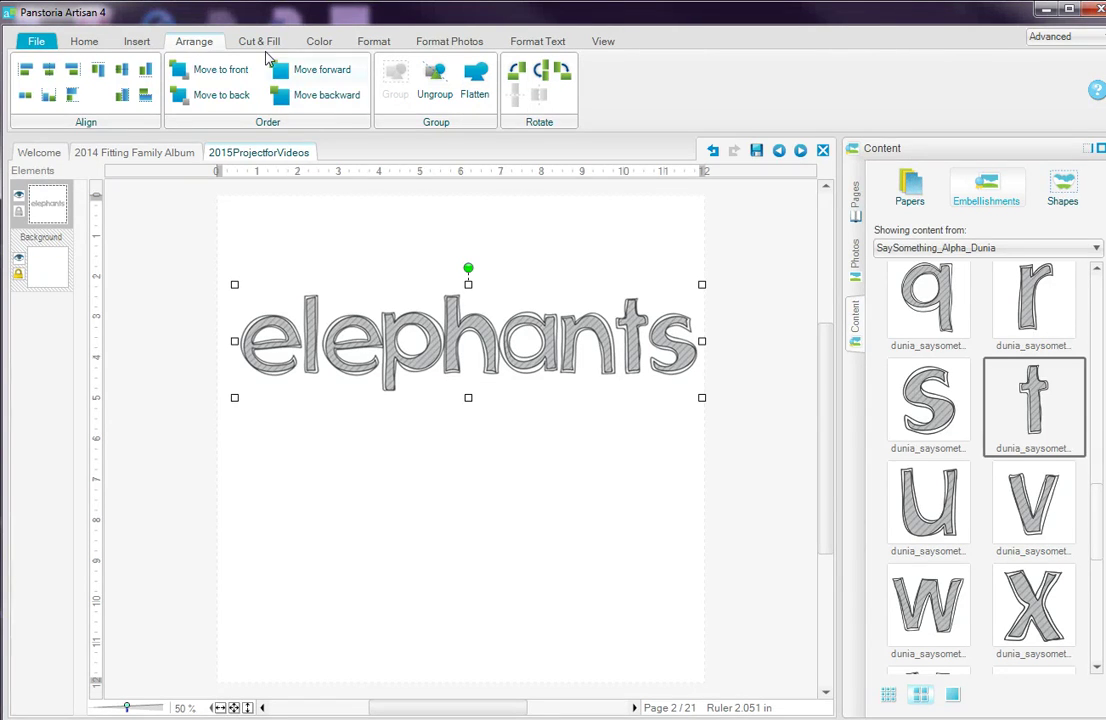
# - Nudge the grouped word slightly and bring up the Color adjustment tools
pyautogui.click(262, 44)
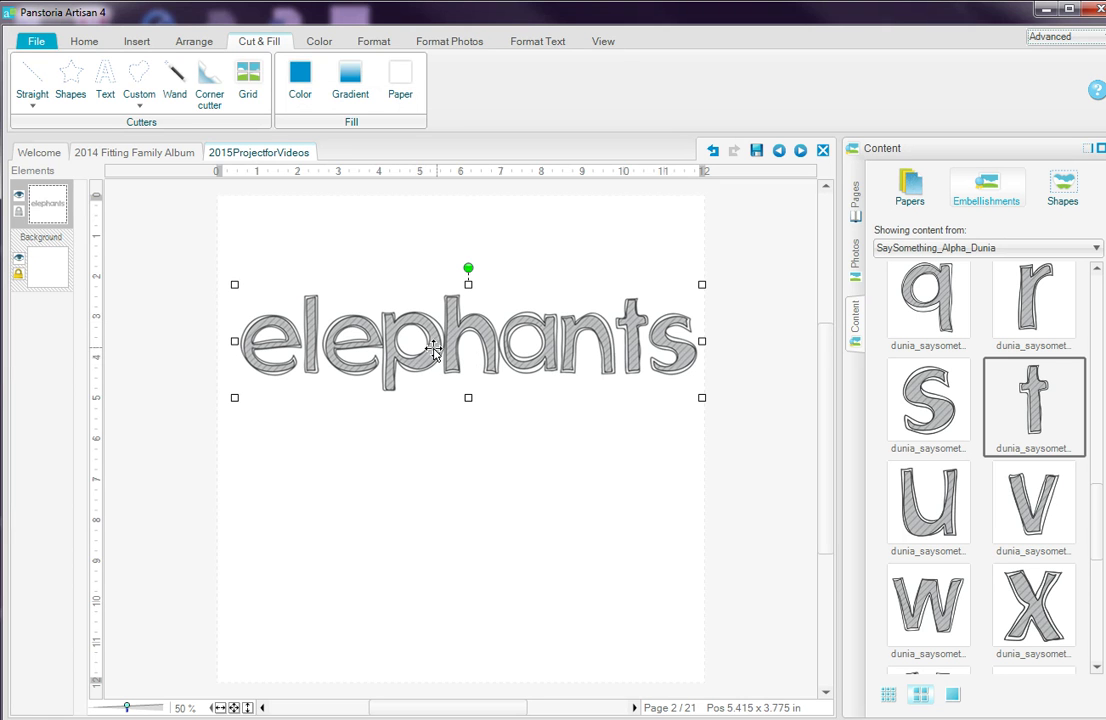
pyautogui.moveTo(405, 375); pyautogui.dragTo(399, 371)
pyautogui.click(320, 44)
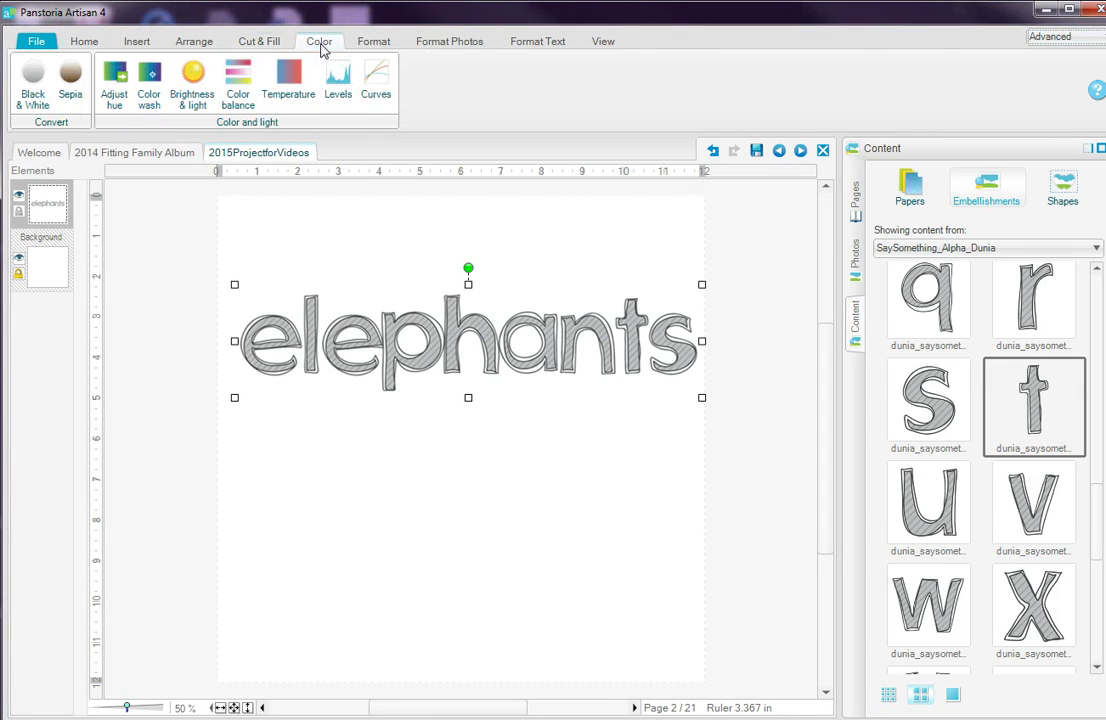
# - Open Color wash, move its window off the word, and set the hue to red-orange
pyautogui.click(148, 95)
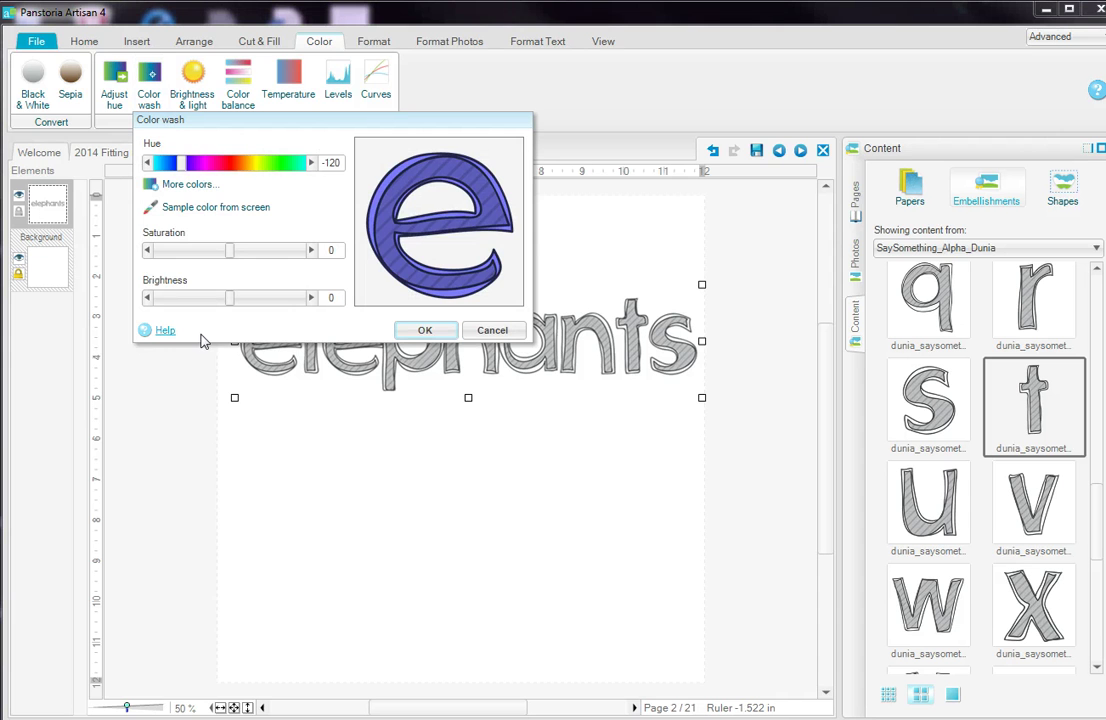
pyautogui.moveTo(425, 119); pyautogui.dragTo(622, 64)
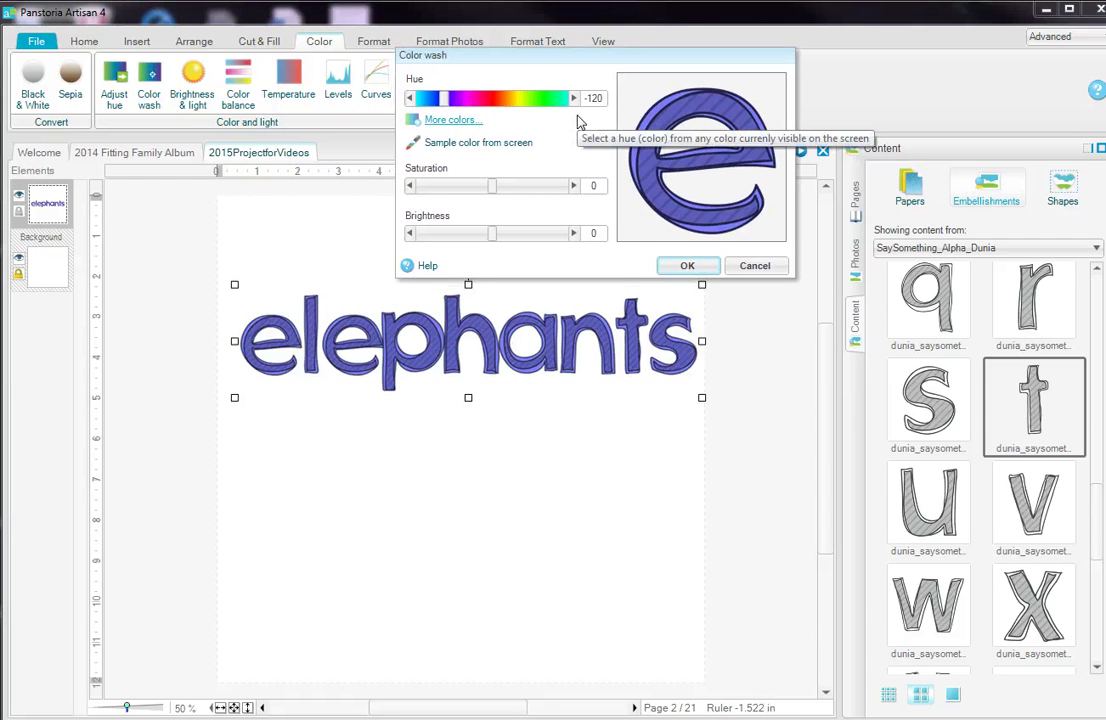
pyautogui.click(494, 98)
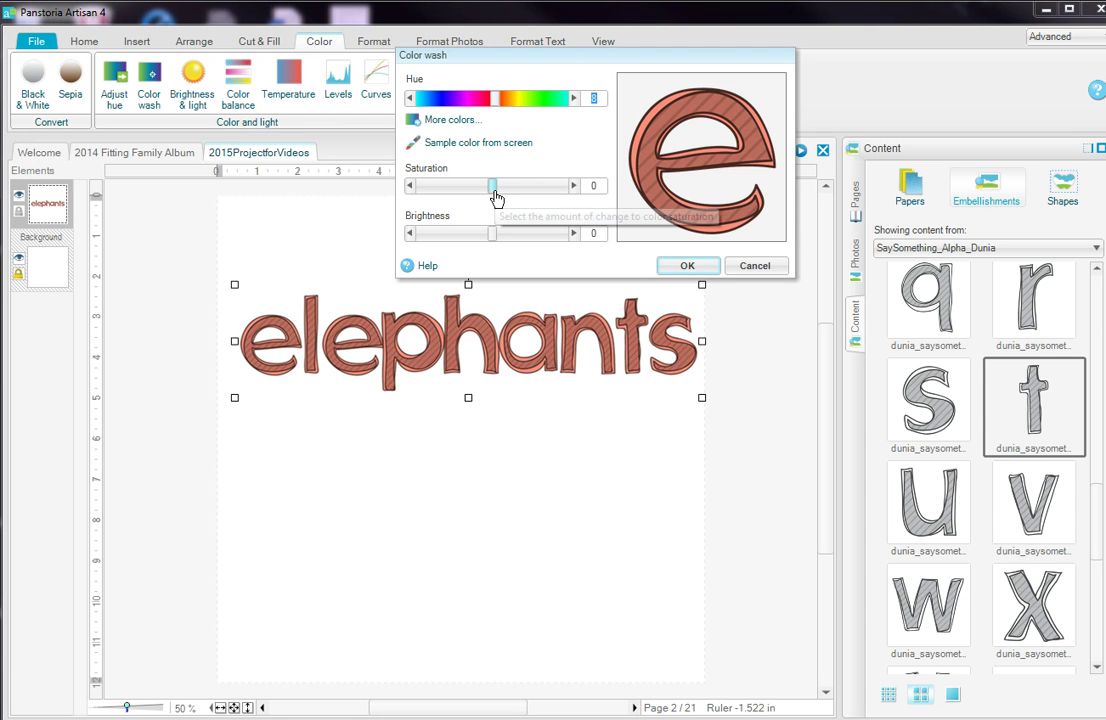
# - Set wash saturation to 88 and brightness to 50, then apply the colour wash
pyautogui.moveTo(494, 189); pyautogui.dragTo(558, 205)
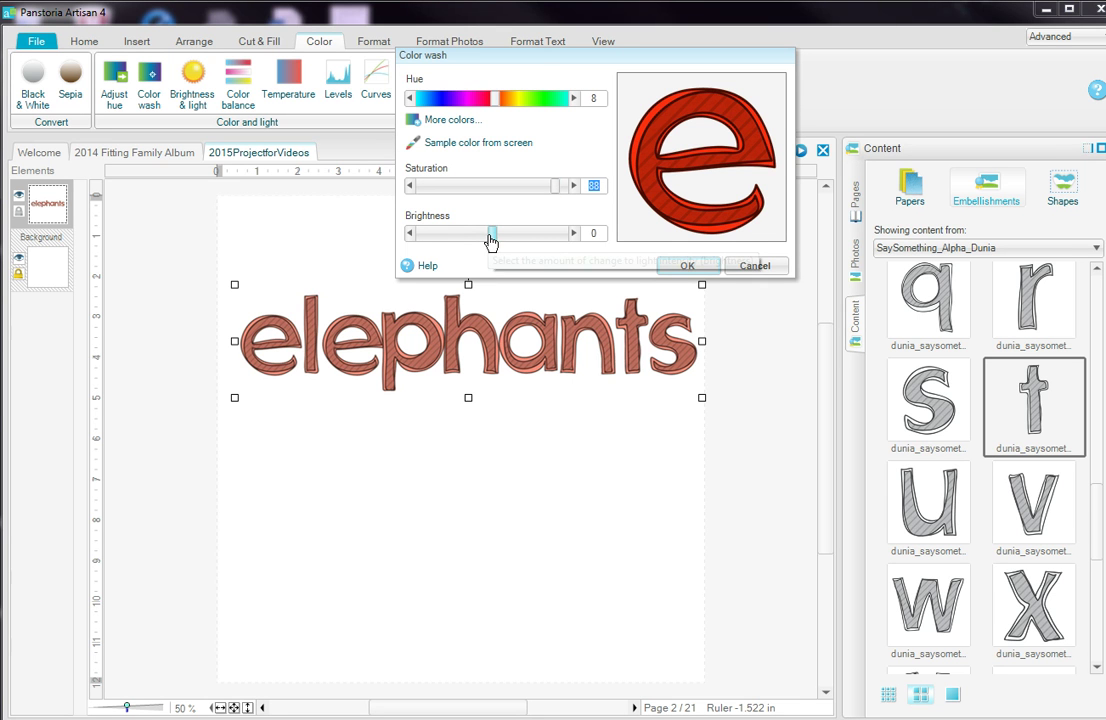
pyautogui.moveTo(491, 241); pyautogui.dragTo(432, 244)
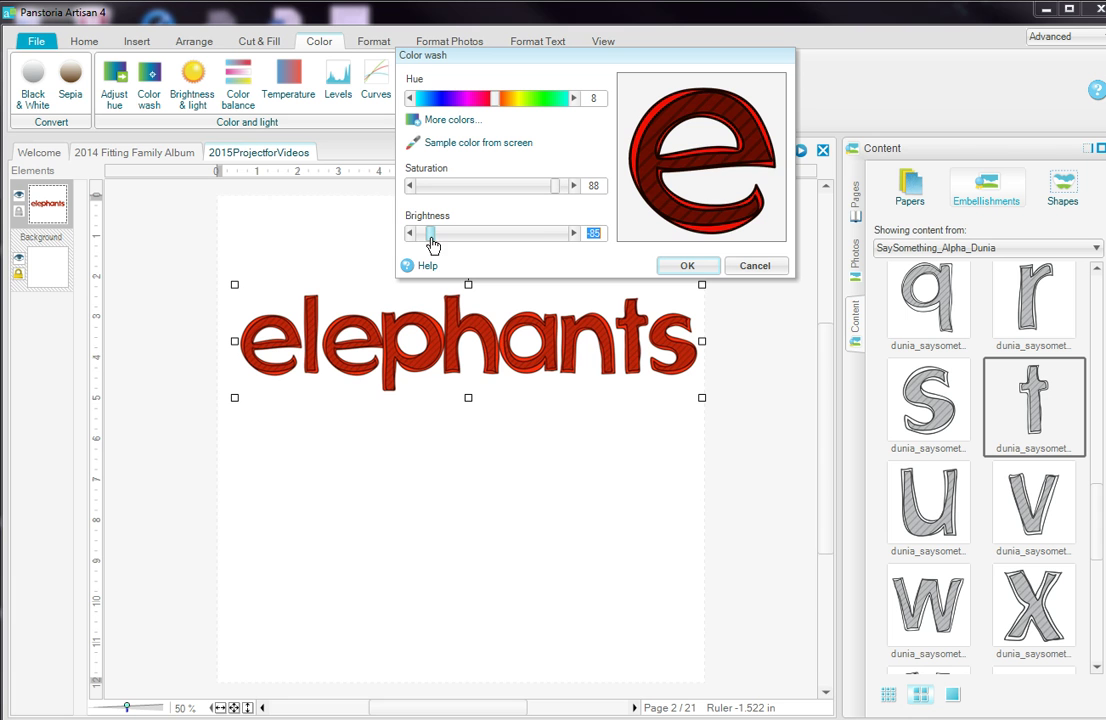
pyautogui.moveTo(432, 244); pyautogui.dragTo(532, 240)
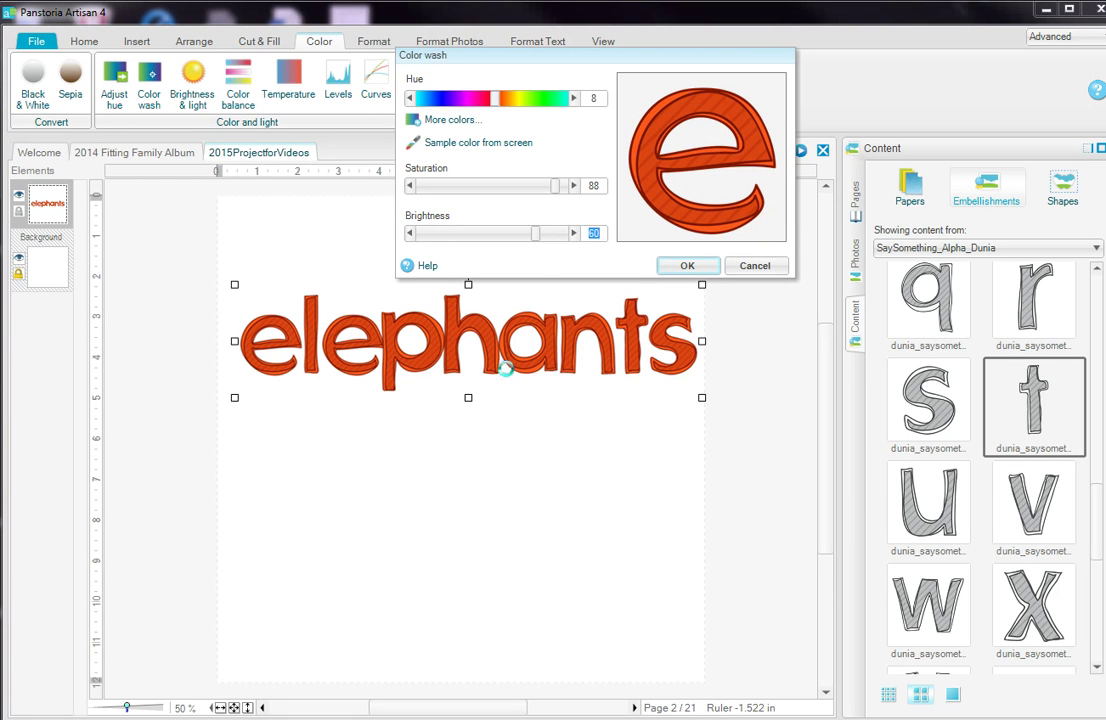
pyautogui.click(677, 268)
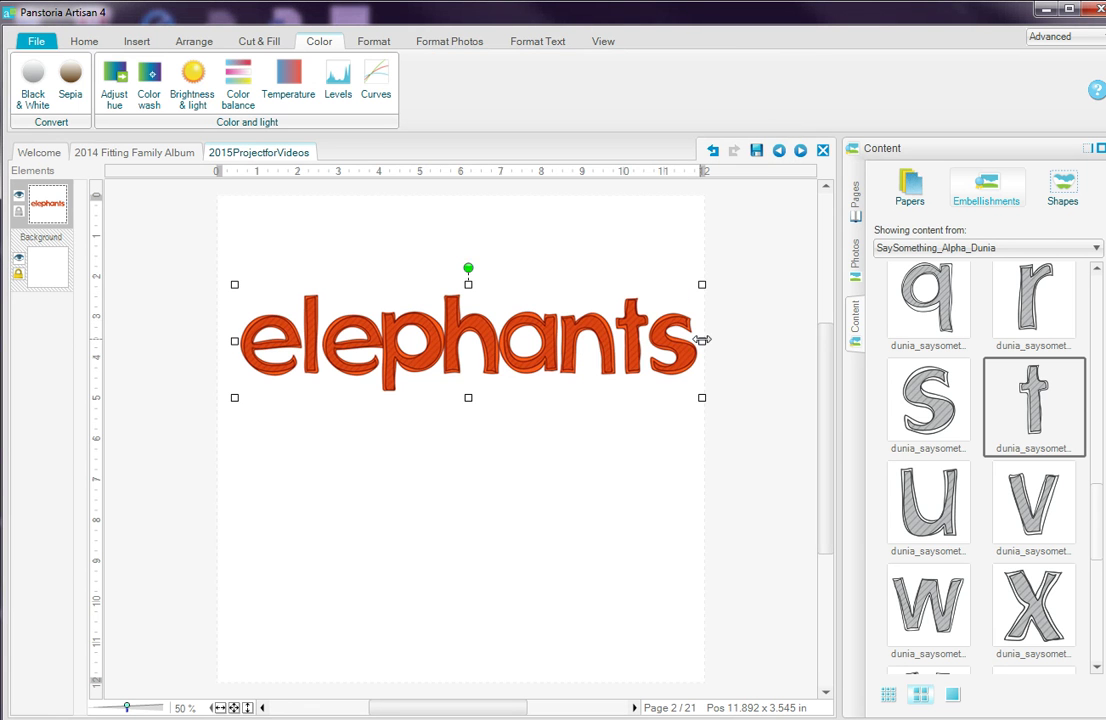
# - Shrink the orange-red 'elephants' word and shift it toward the upper right of page 2
pyautogui.moveTo(702, 341); pyautogui.dragTo(618, 302)
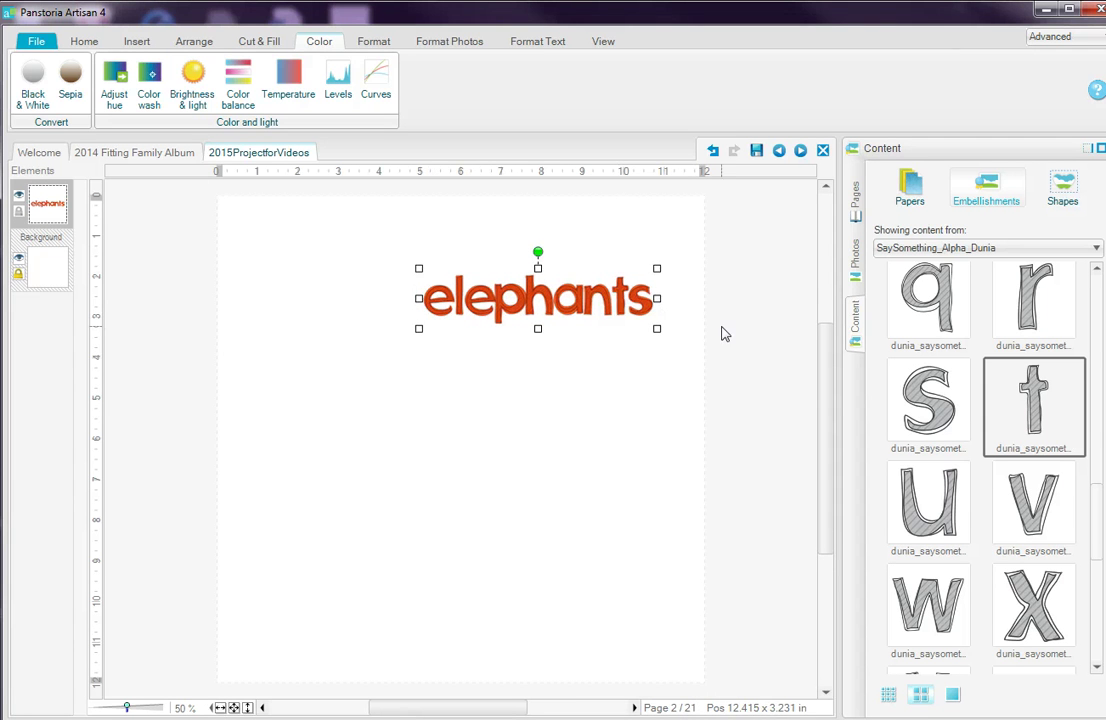
# - Switch to the album's first page, saving page 2's changes when prompted
pyautogui.click(857, 202)
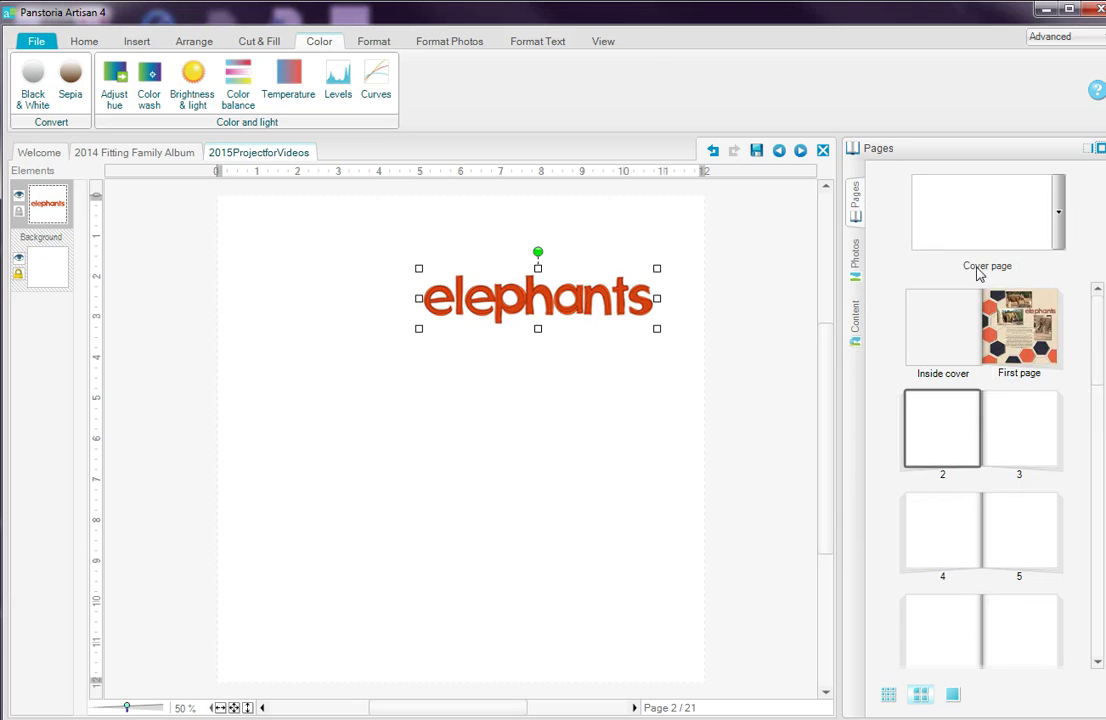
pyautogui.doubleClick(983, 318)
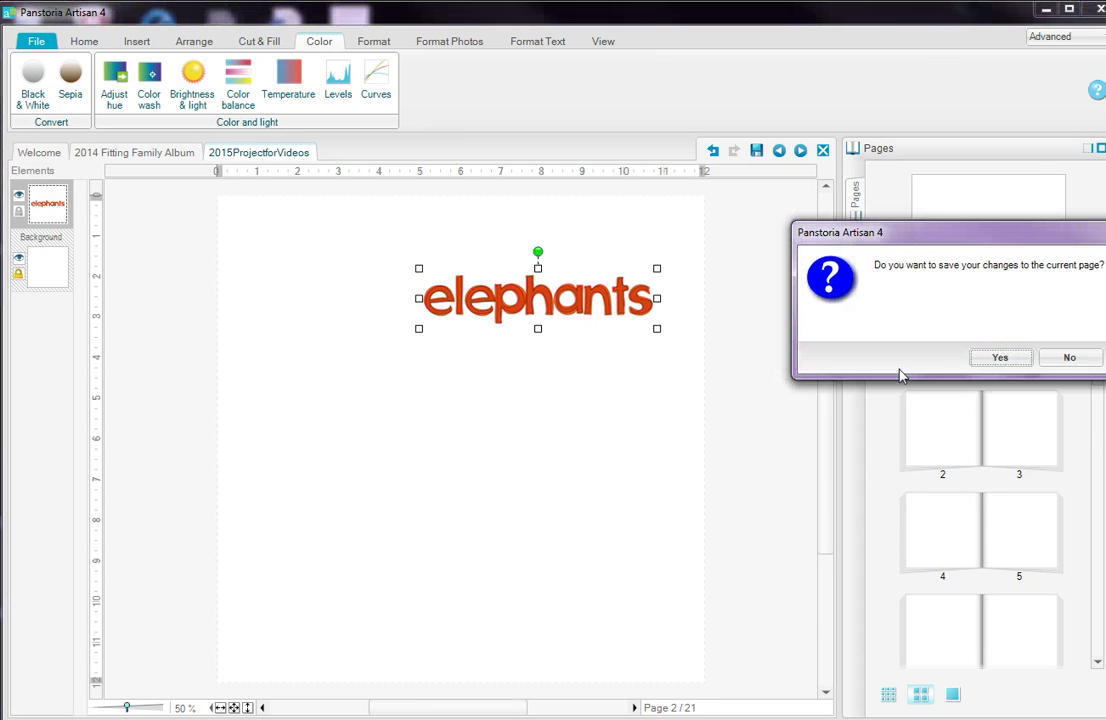
pyautogui.click(995, 359)
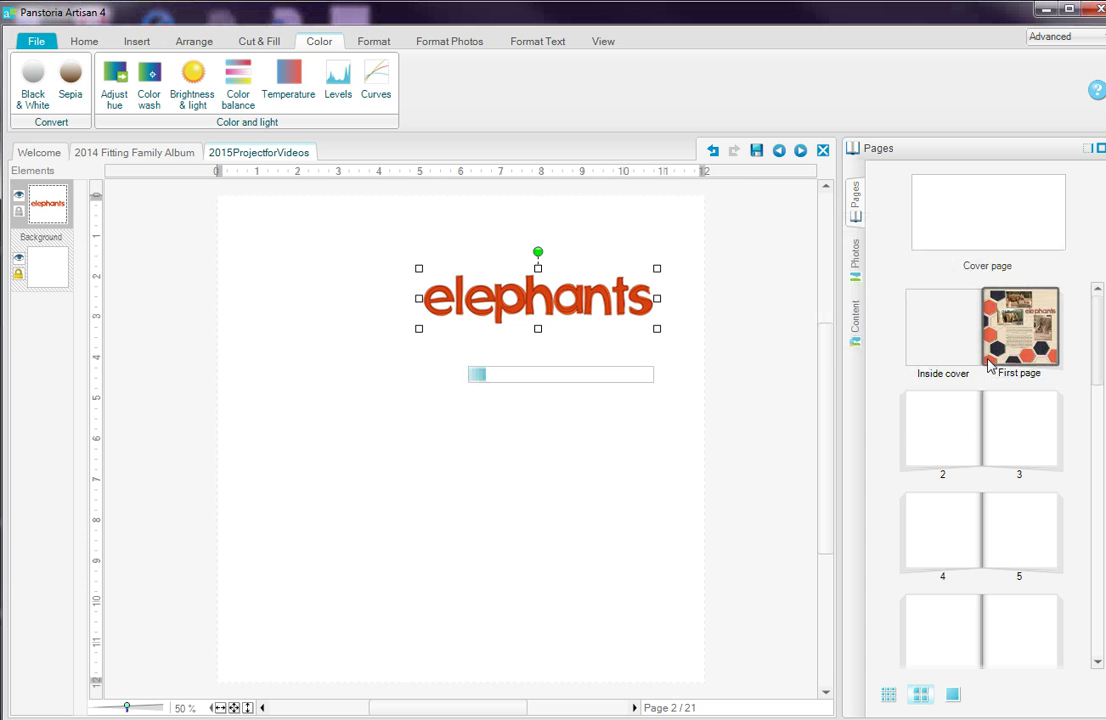